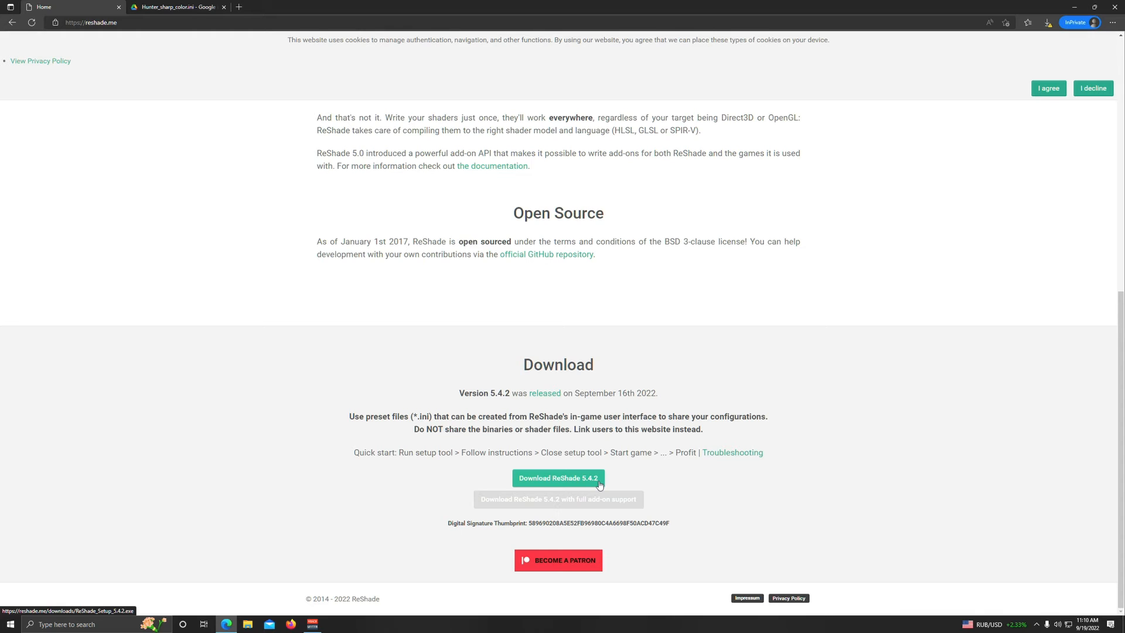
Download Hunter_sharp_color.ini from the Google Drive page, choose to keep the older blocked copy, and close the browser
click(166, 7)
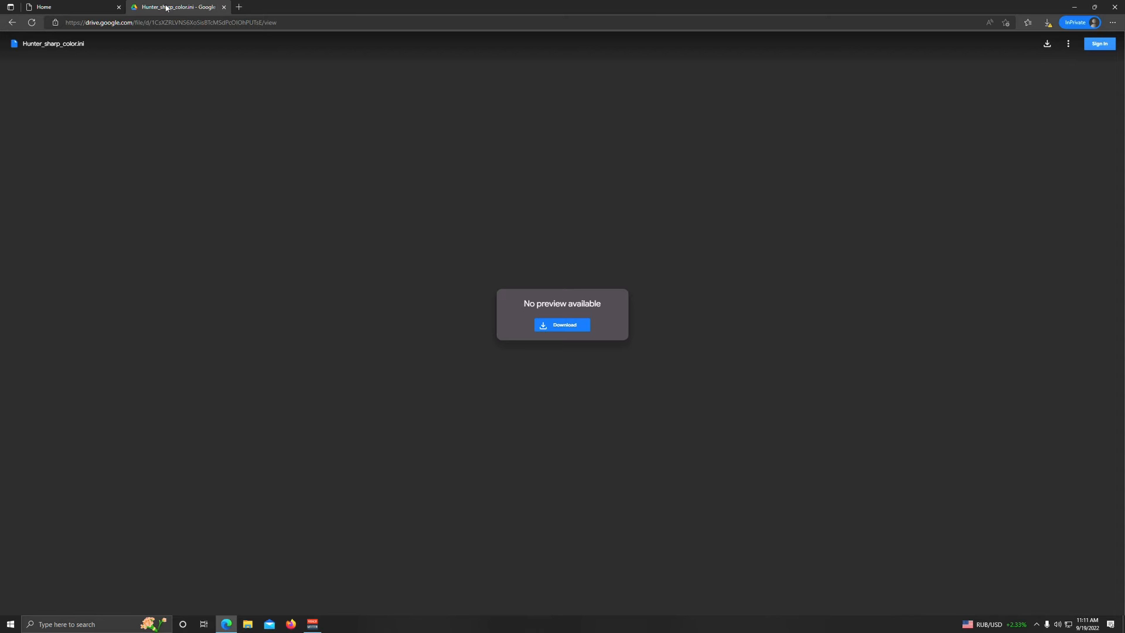
click(566, 329)
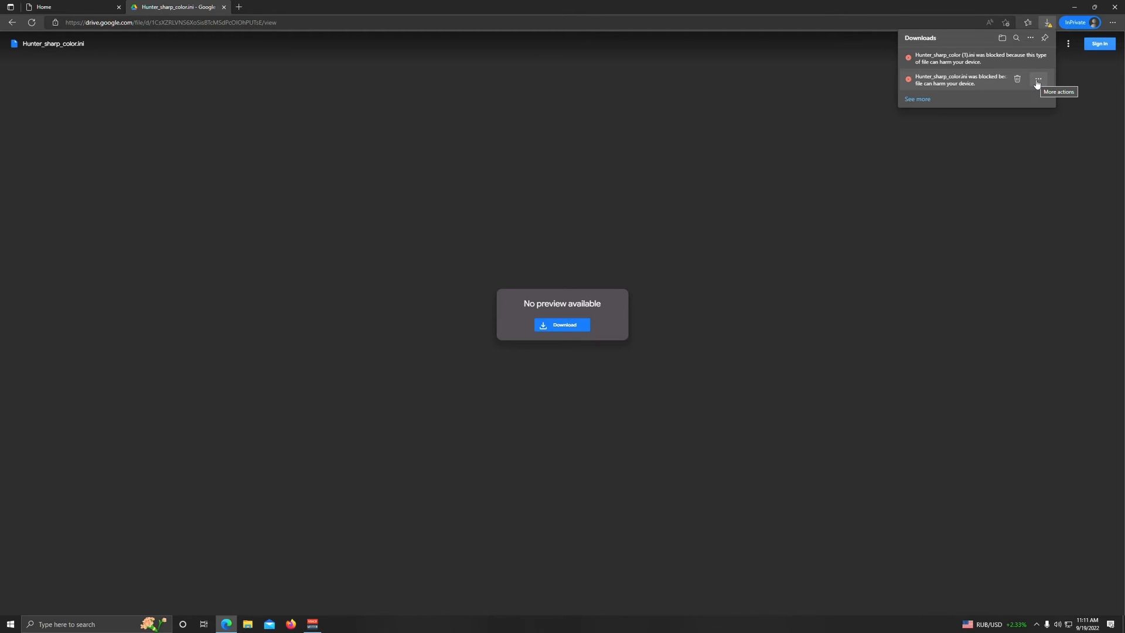
click(1037, 83)
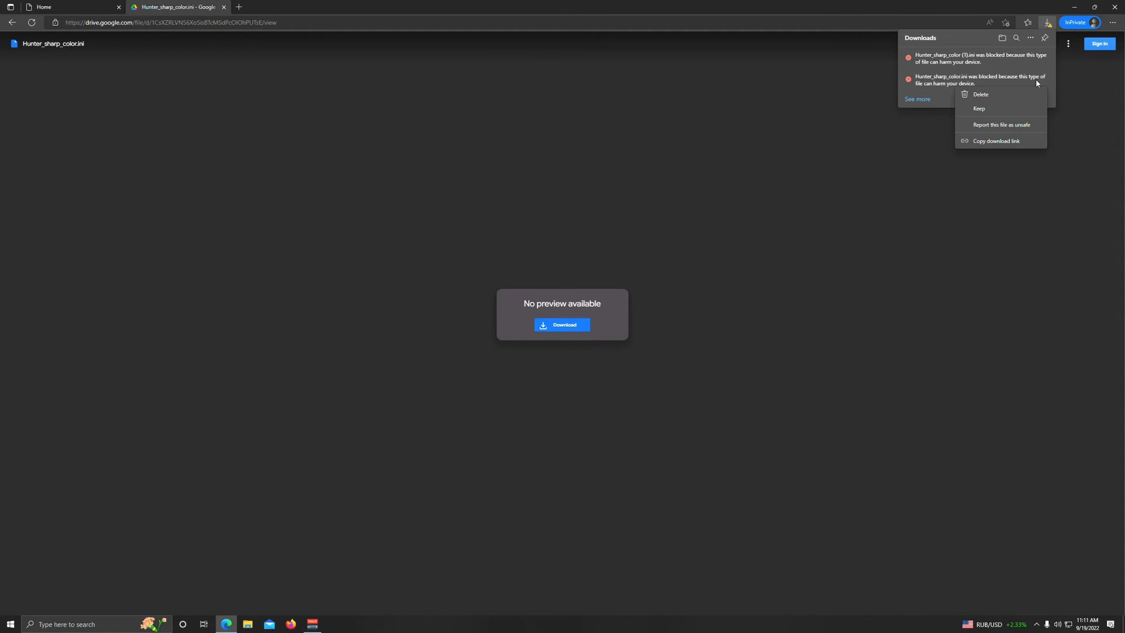
click(987, 111)
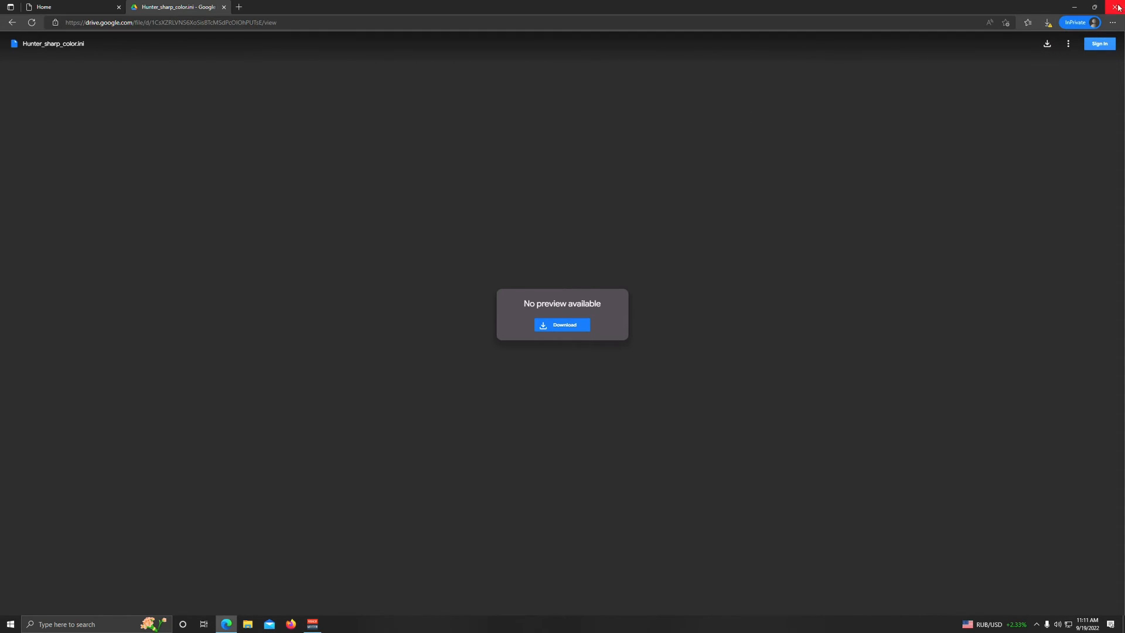
click(1114, 7)
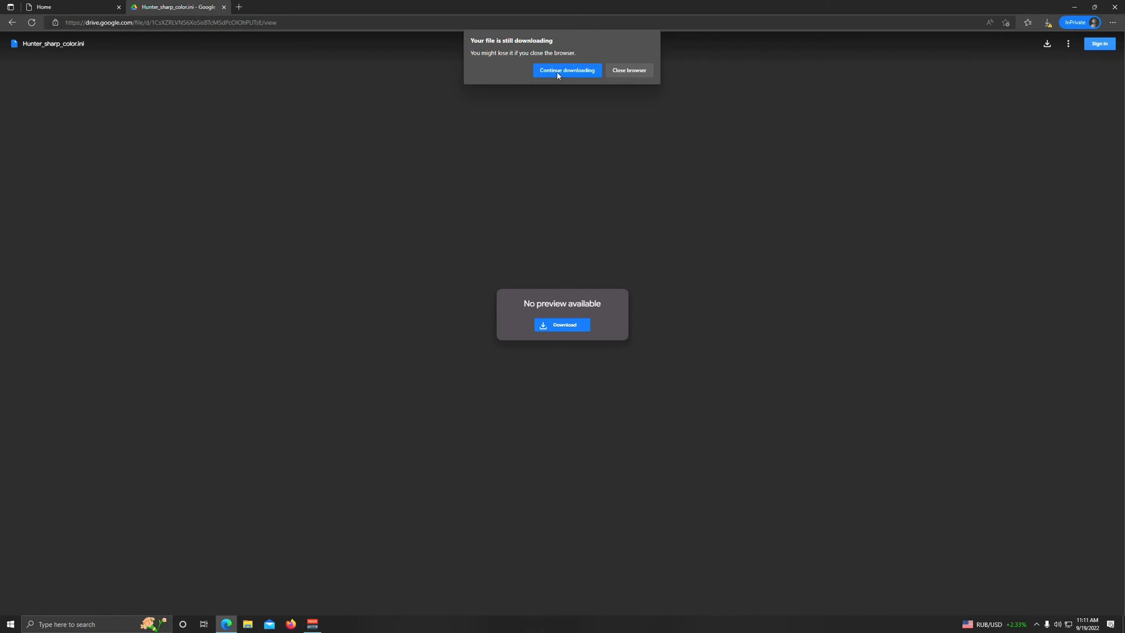
click(627, 73)
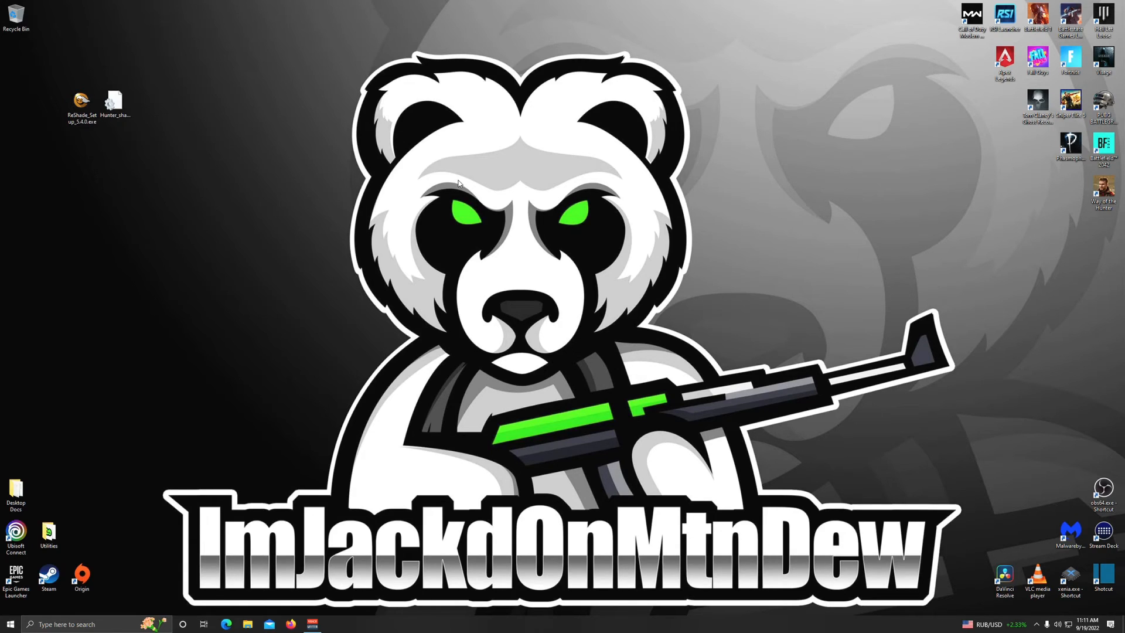
Run the ReShade 5.4.0 setup from the desktop and select WayOfTheHunter.exe as the game
double_click(82, 102)
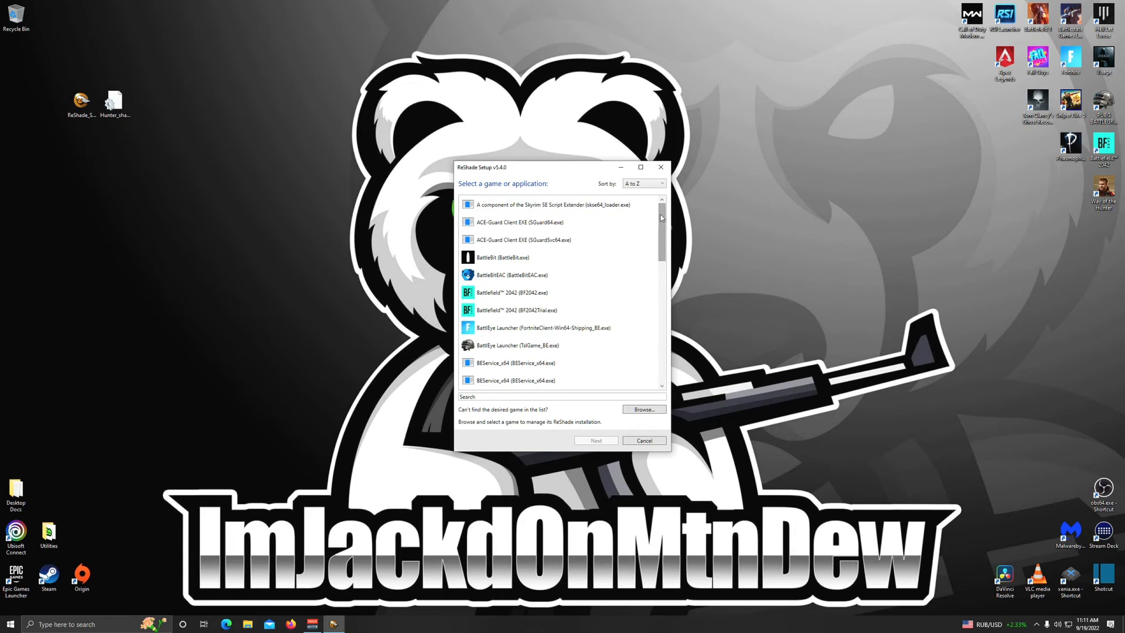
drag(659, 214, 666, 349)
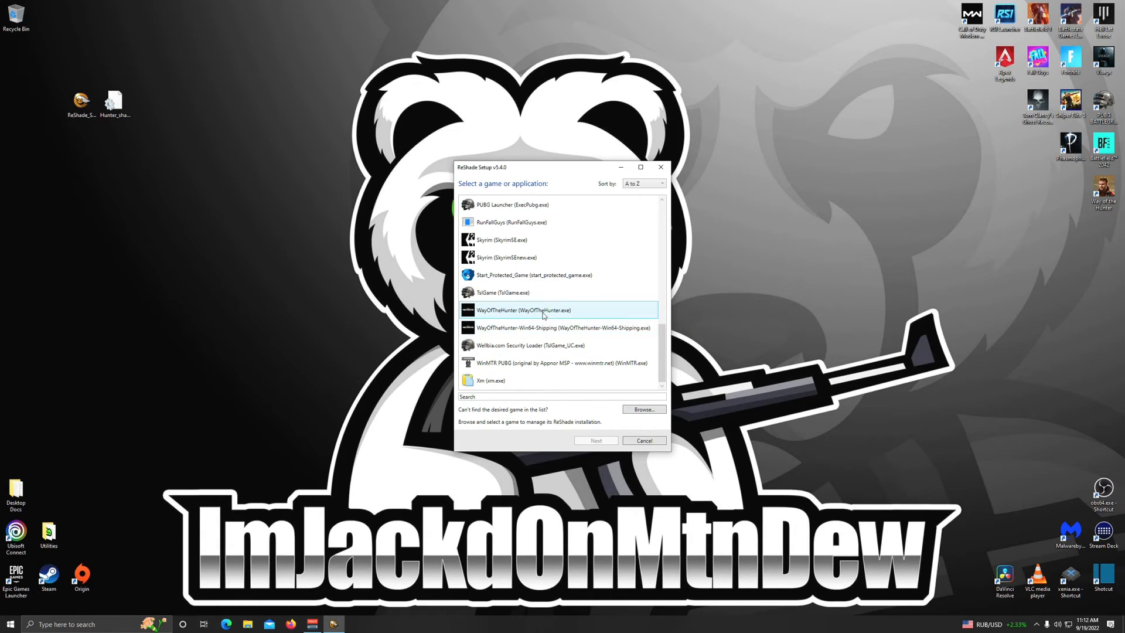
click(582, 315)
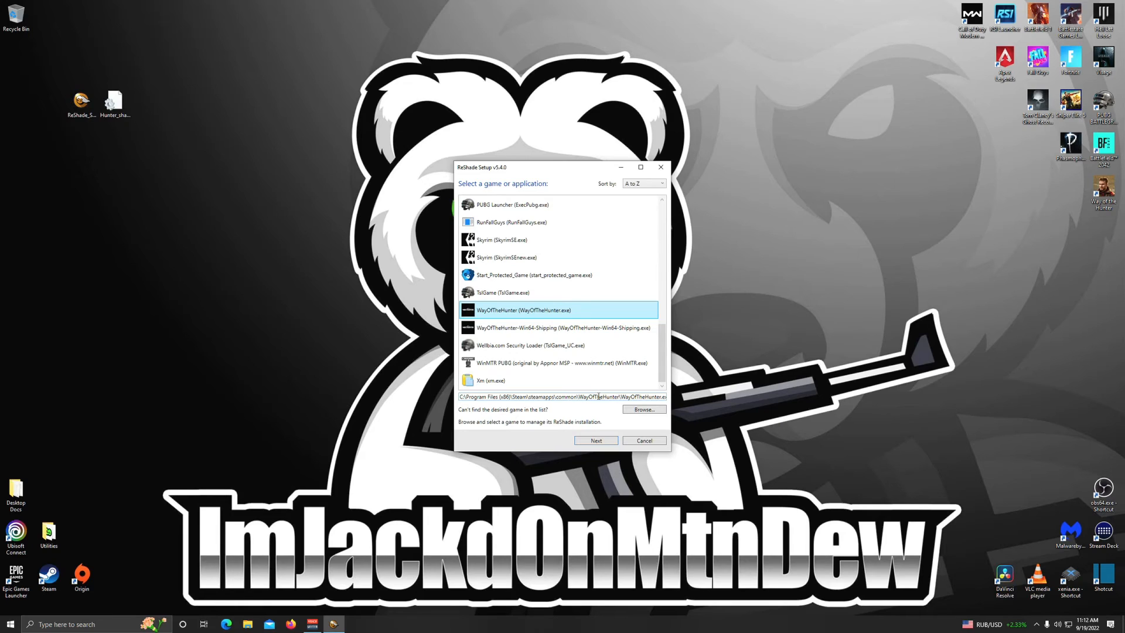
click(643, 409)
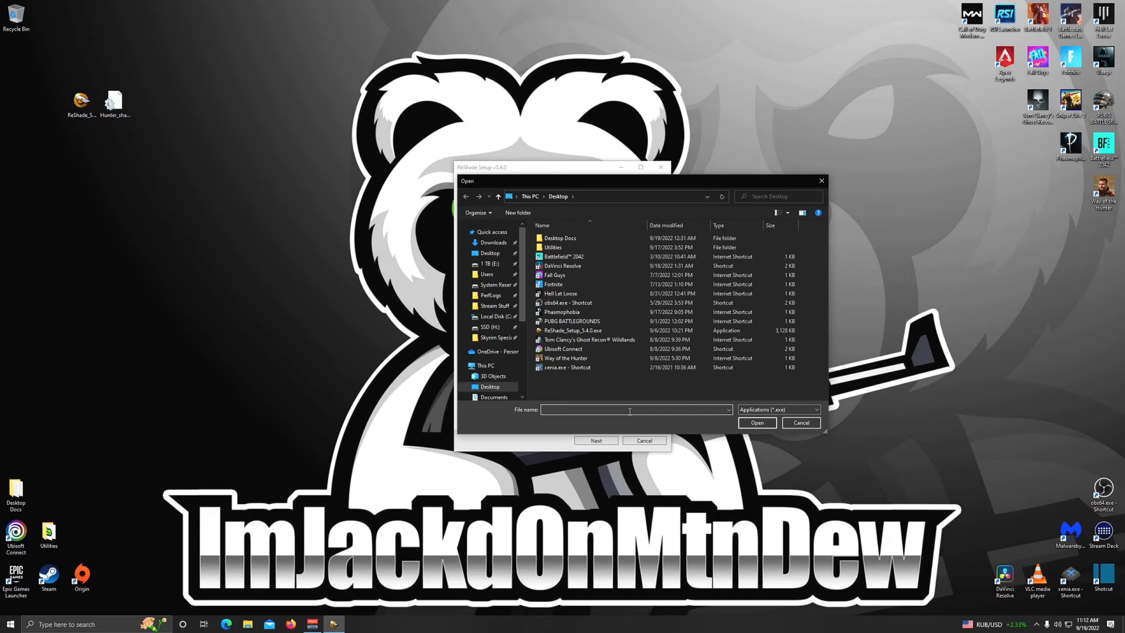
click(793, 424)
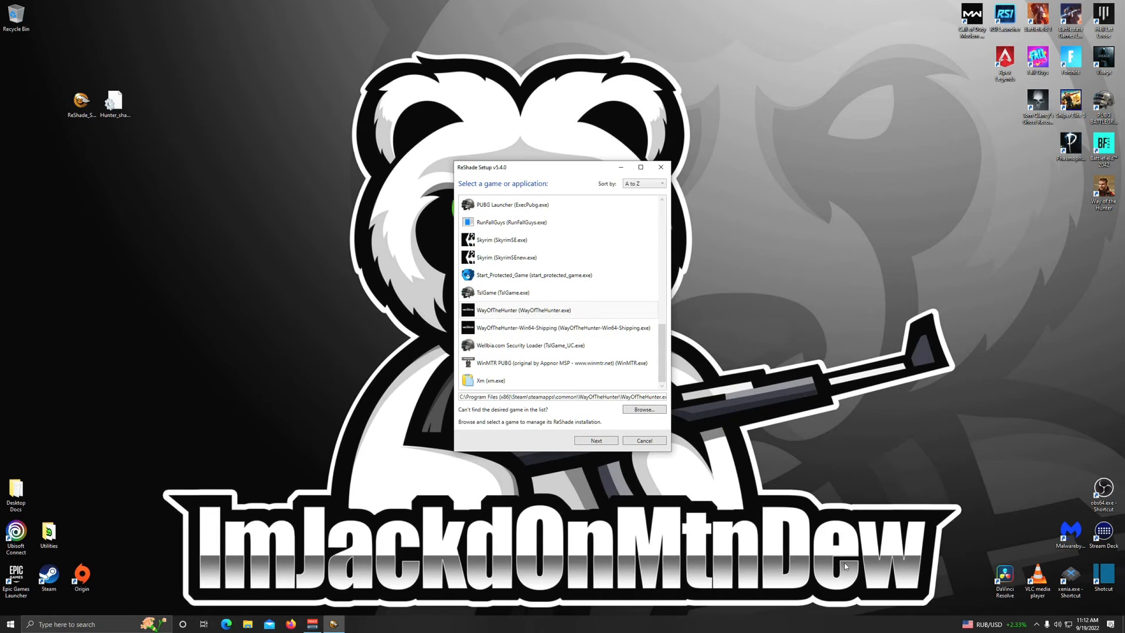
Switch to Steam and limit the library list to games that are ready to play
double_click(49, 574)
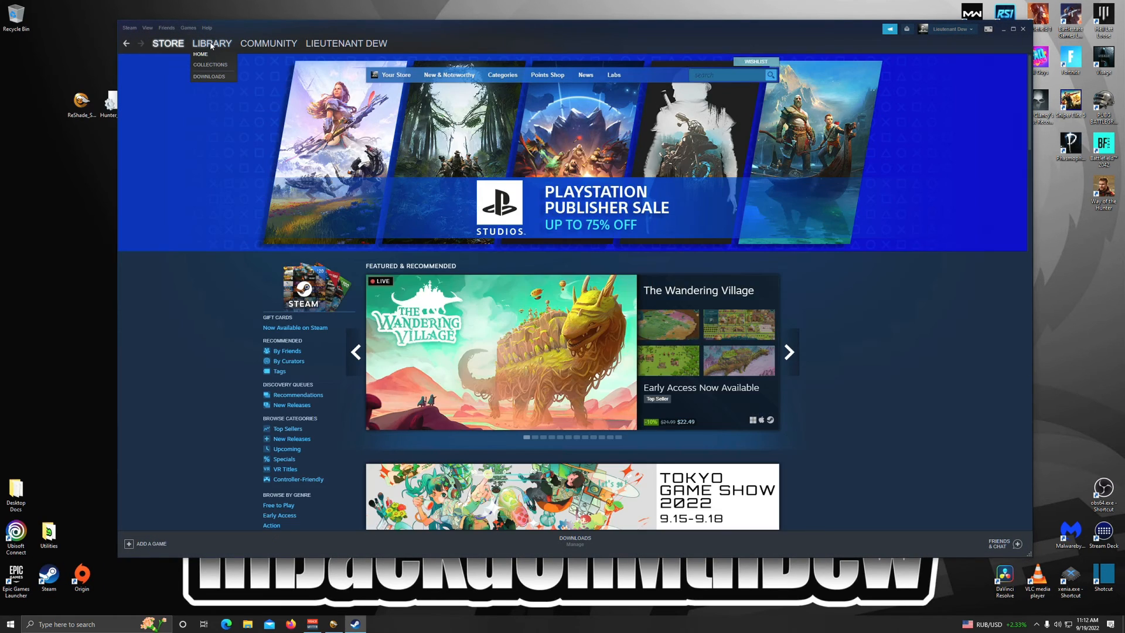
click(212, 44)
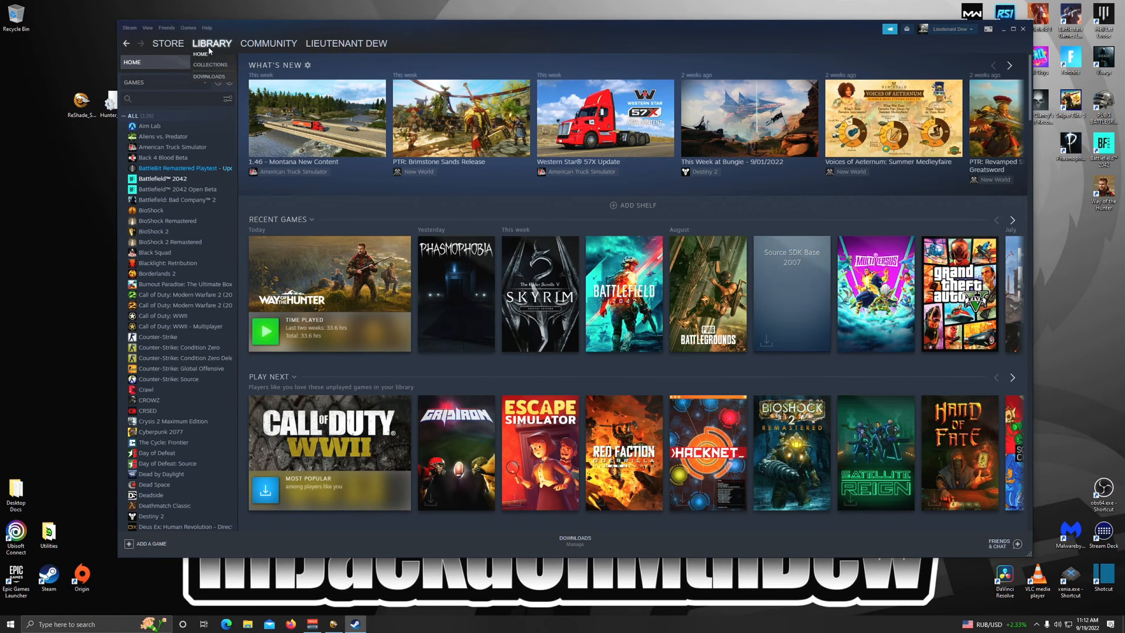
click(230, 83)
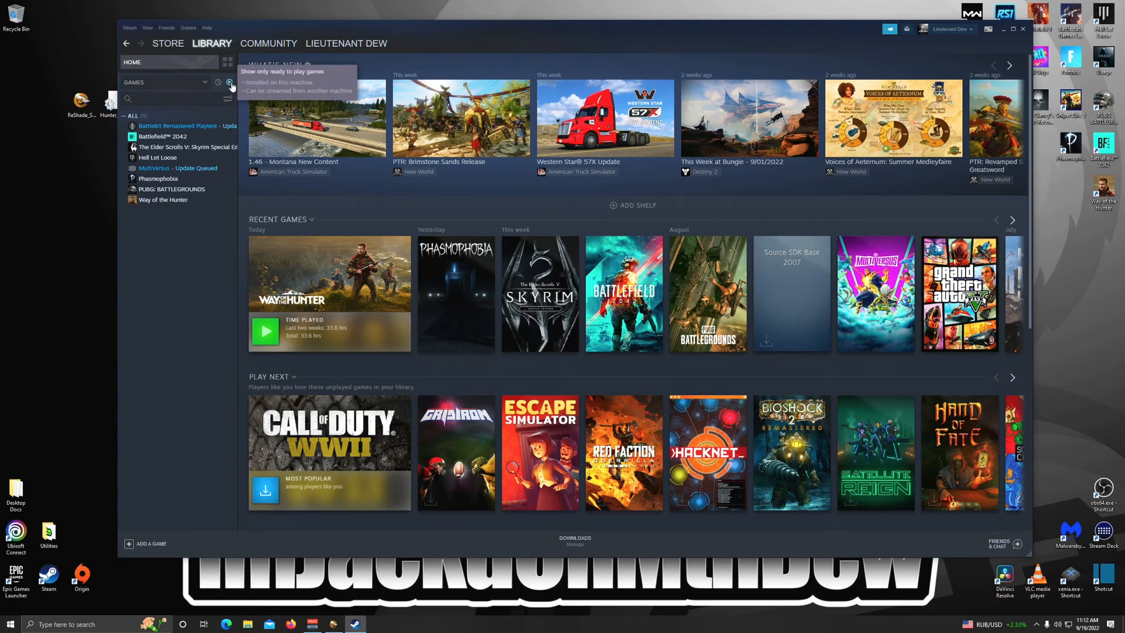
Browse the local files of Way of the Hunter to locate WayOfTheHunter.exe, closing the folder and Steam
click(182, 205)
right_click(181, 204)
mouse_move(206, 243)
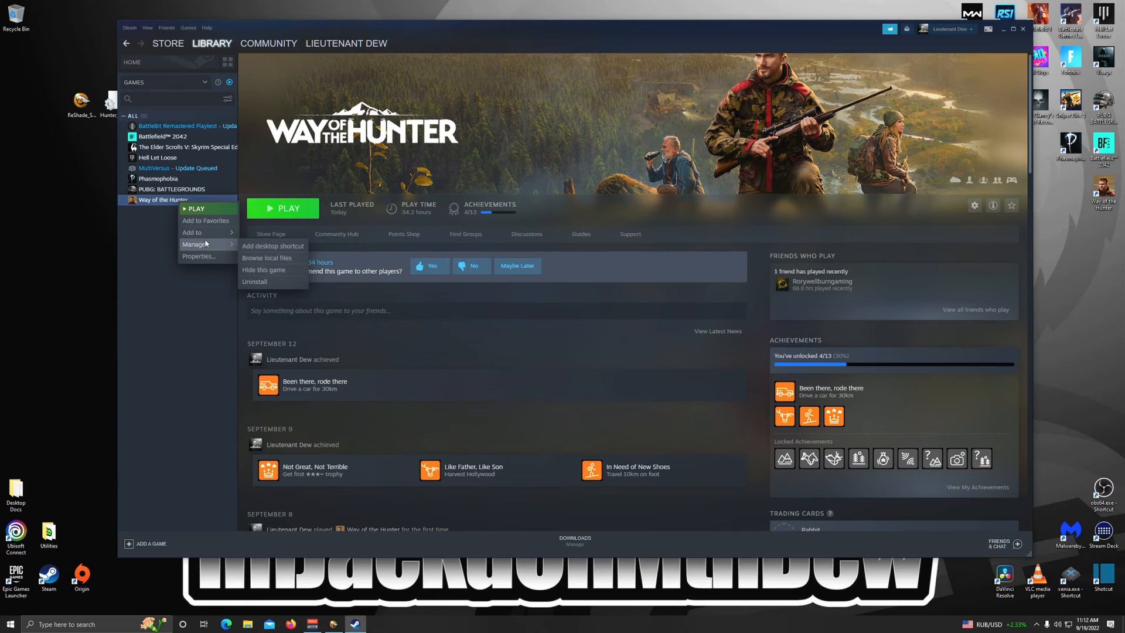
click(251, 259)
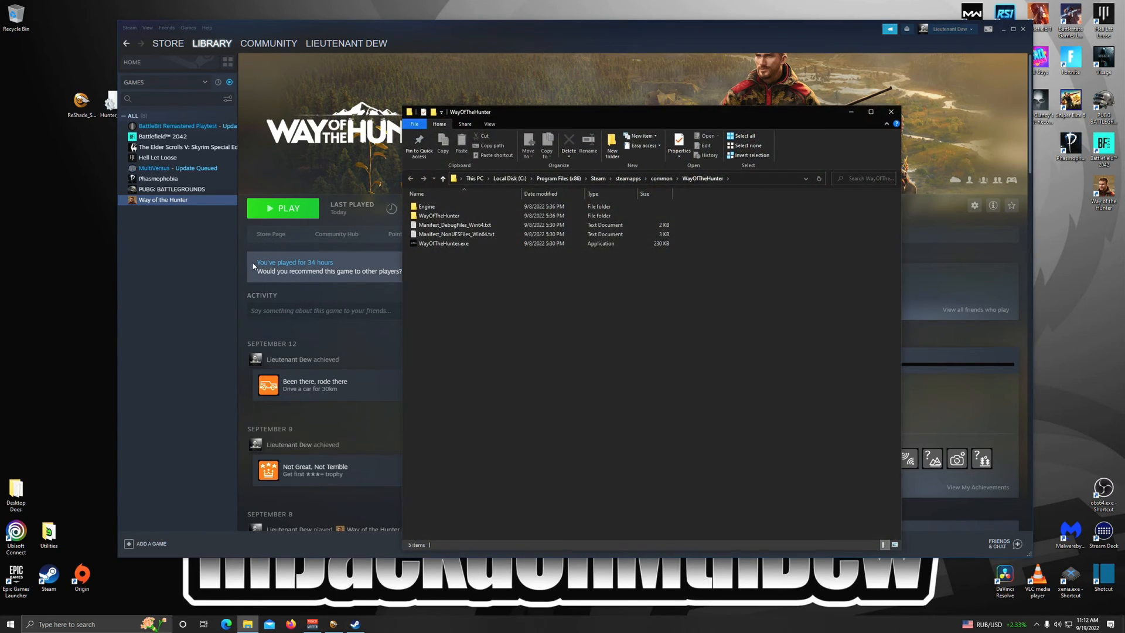
click(453, 245)
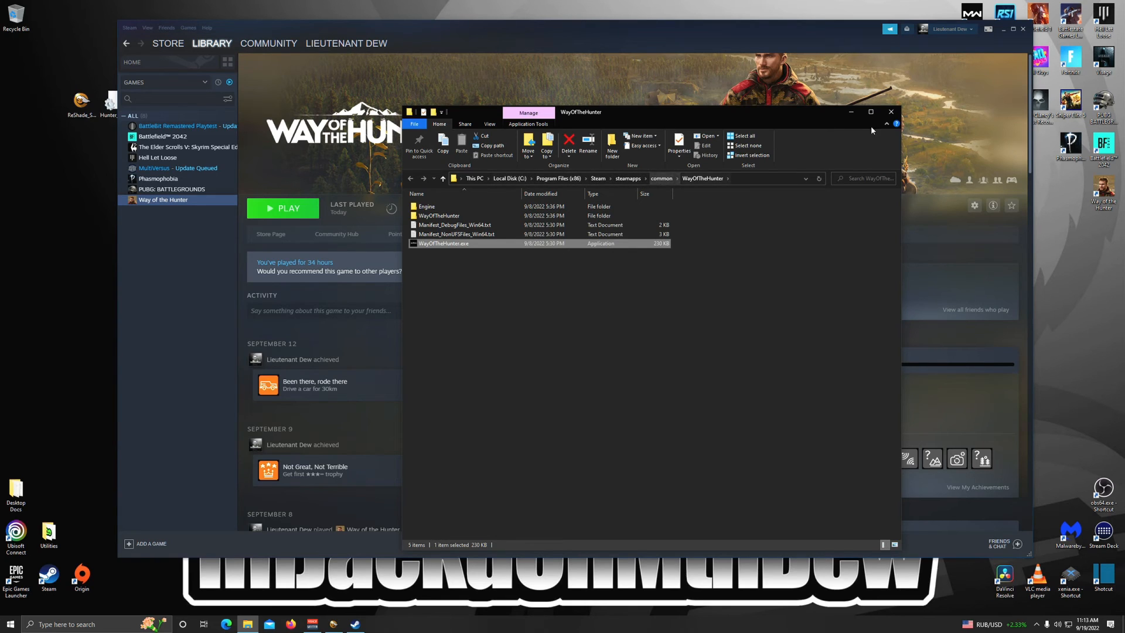
click(891, 112)
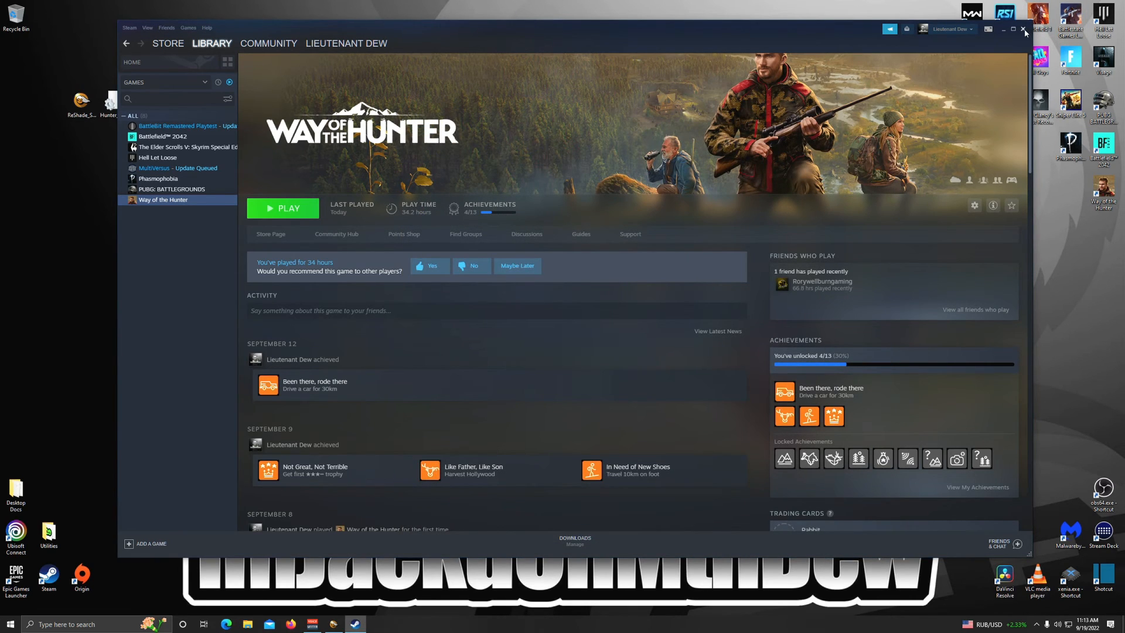
click(1022, 29)
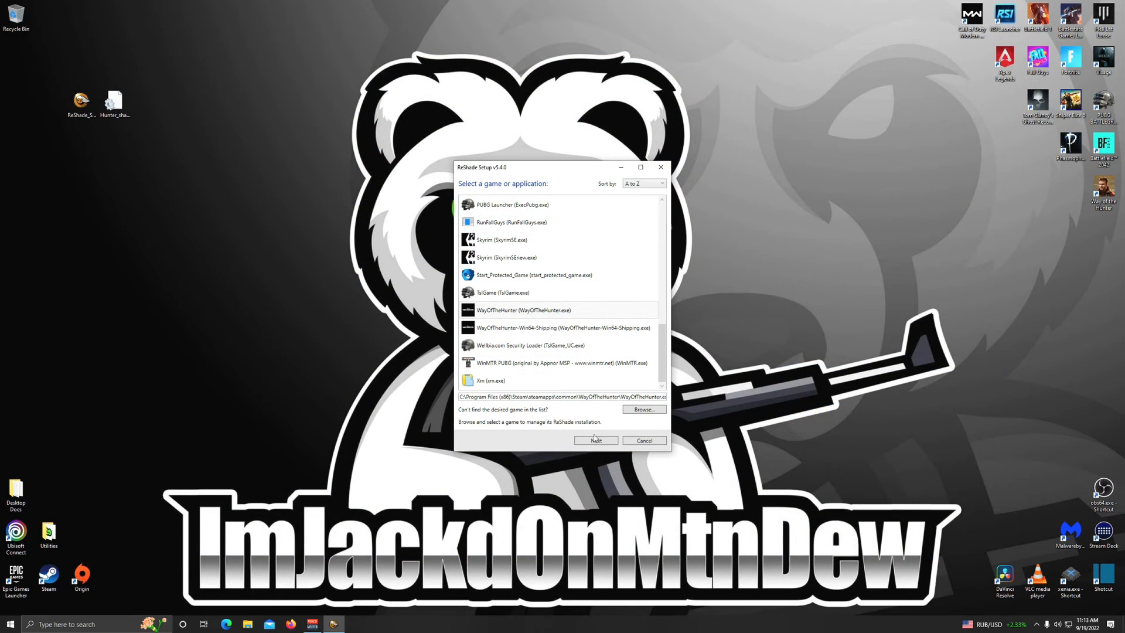
Confirm WayOfTheHunter.exe as the game for ReShade and accept DirectX 10/11/12 as its rendering API
click(512, 315)
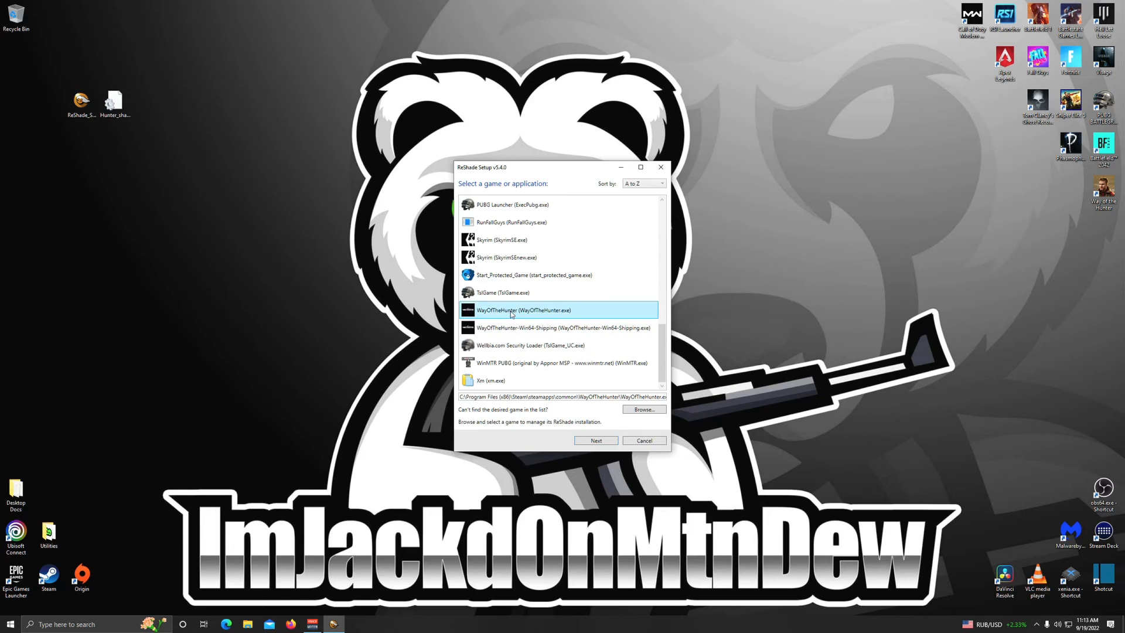
click(595, 441)
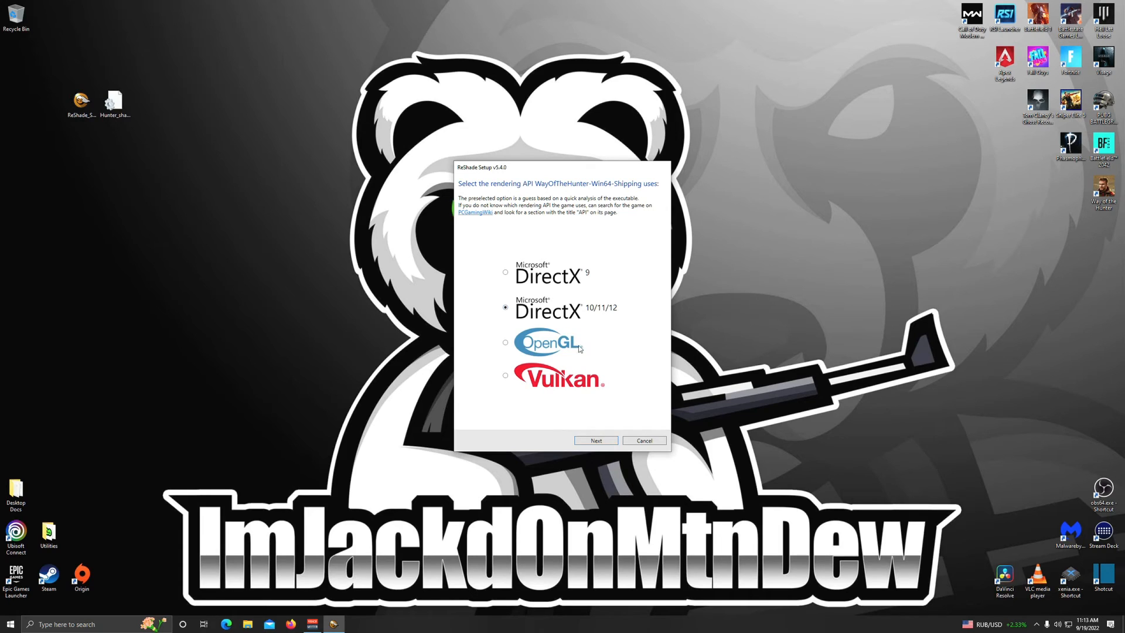
click(603, 442)
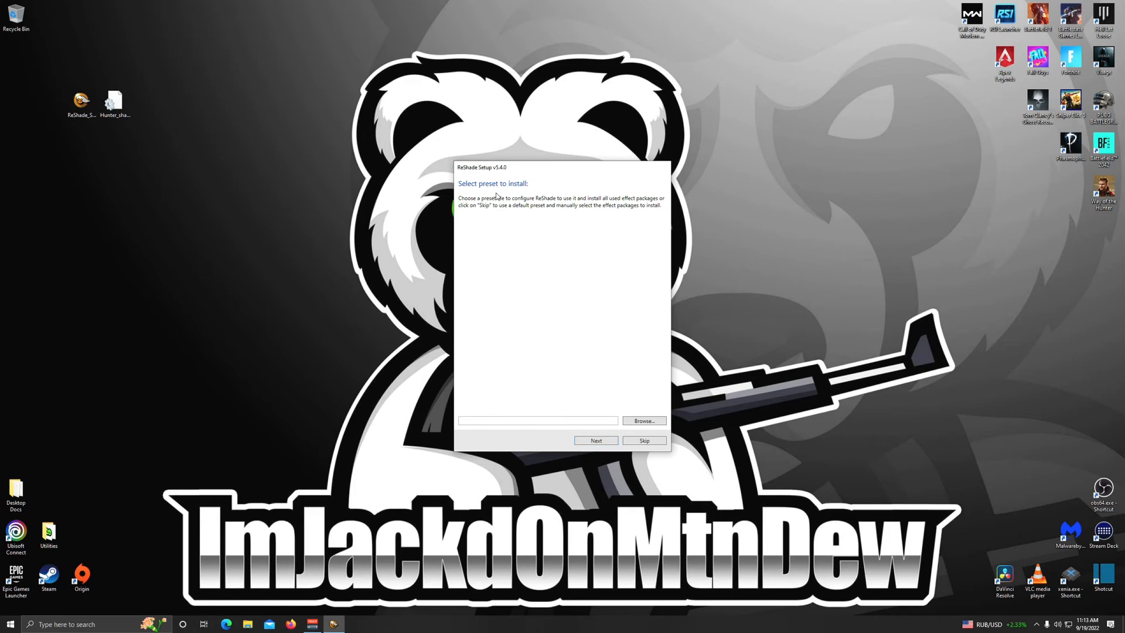
Load Hunter_sharp_color.ini from the desktop as the preset to install
click(636, 422)
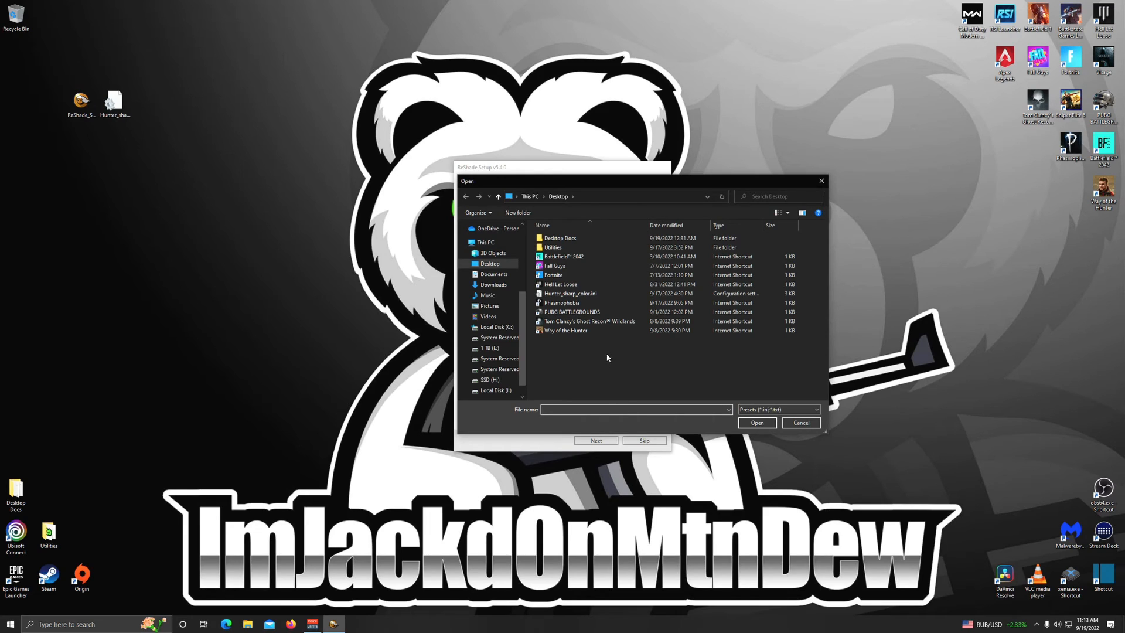
click(590, 294)
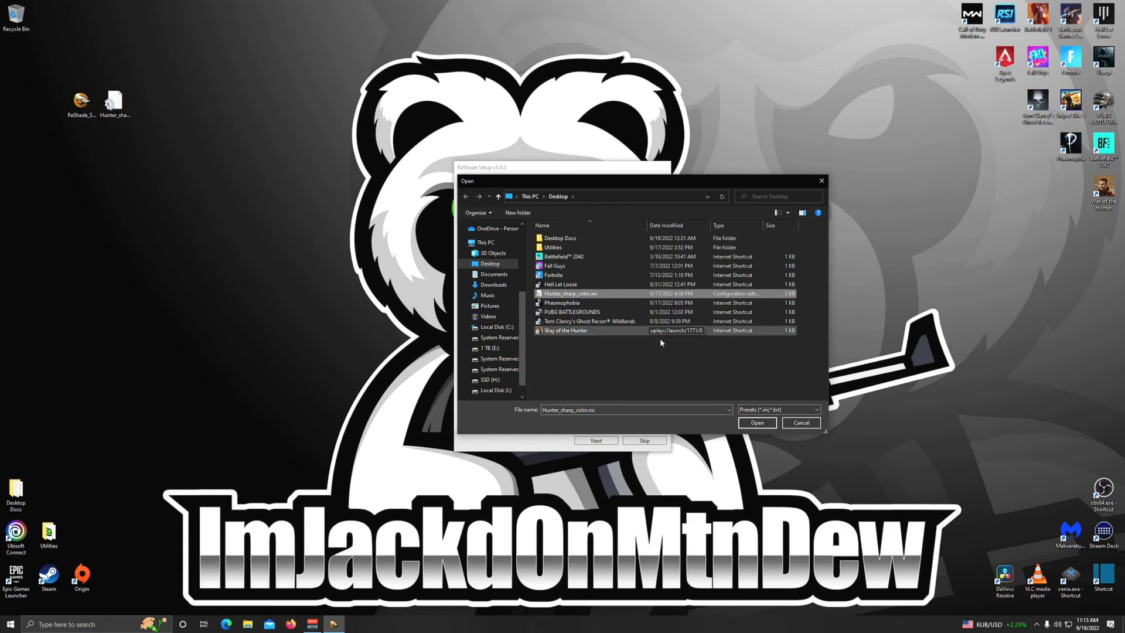
click(755, 422)
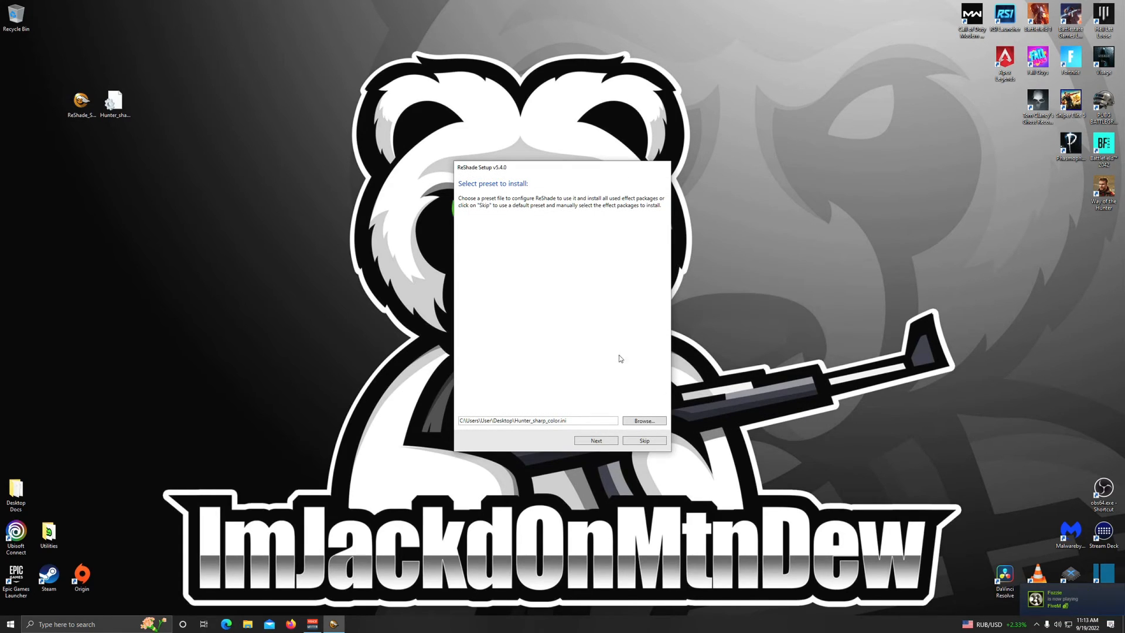
click(593, 441)
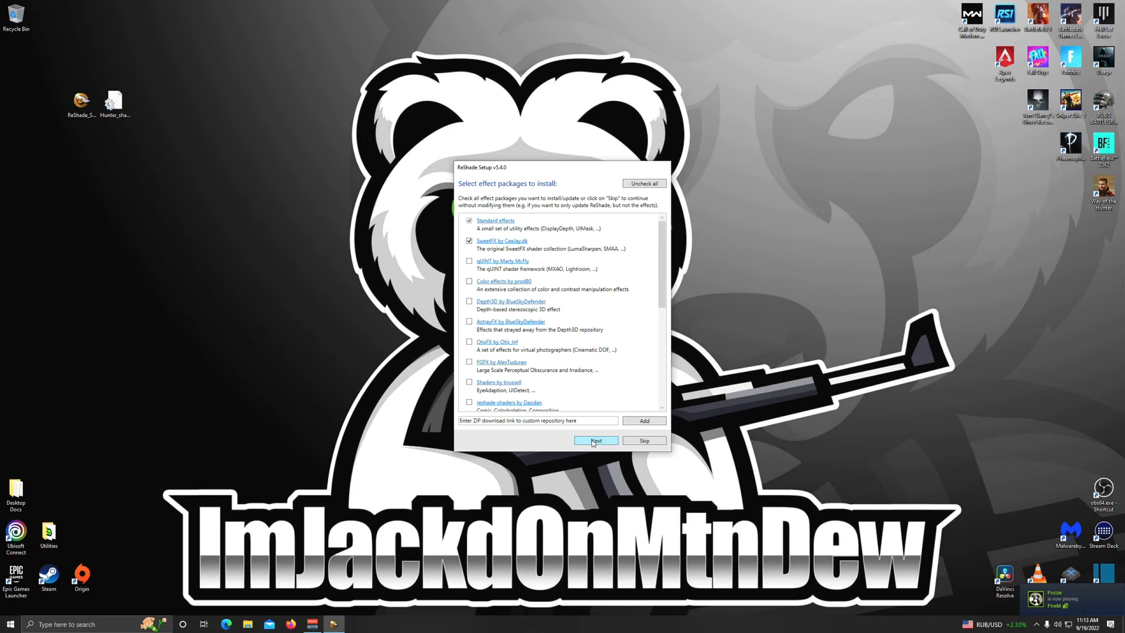
Review the effect packages, install the preselected ones, including Standard effects, SweetFX and Legacy effects, and finish the setup
mouse_move(667, 236)
mouse_down()
mouse_move(662, 357)
mouse_move(657, 234)
mouse_up()
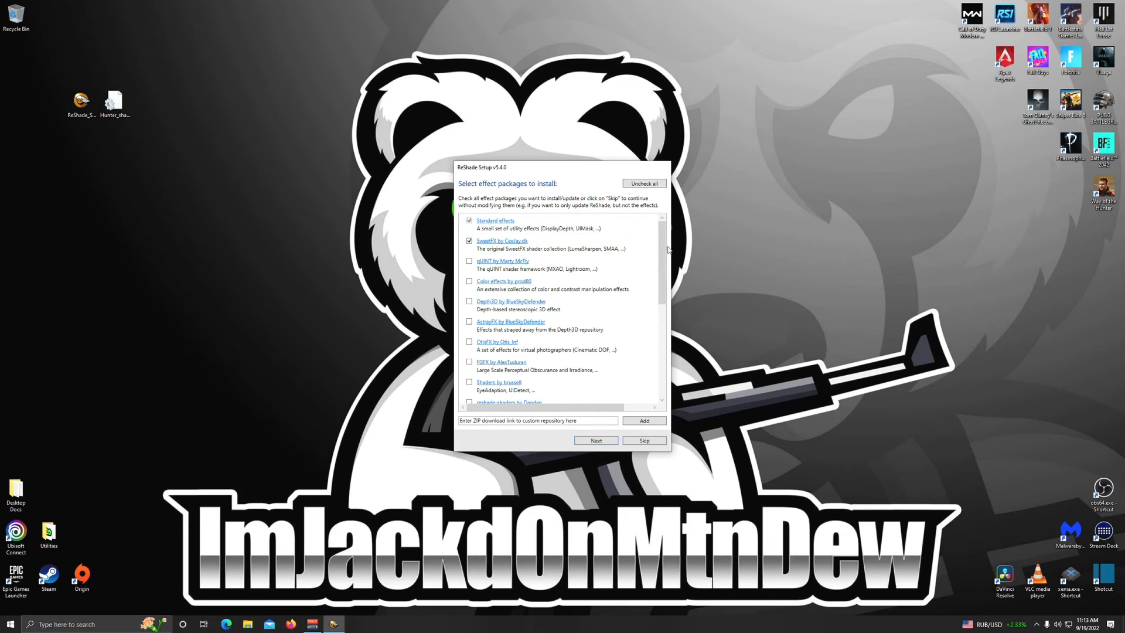
mouse_move(662, 246)
mouse_down()
mouse_move(671, 342)
mouse_move(676, 243)
mouse_up()
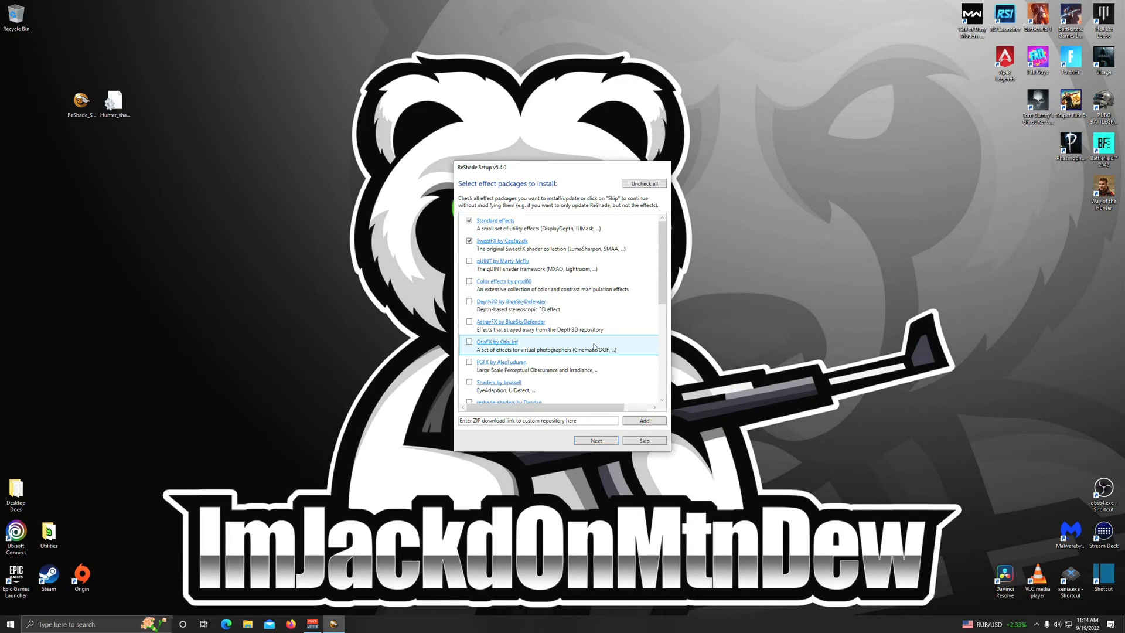
drag(662, 261, 655, 368)
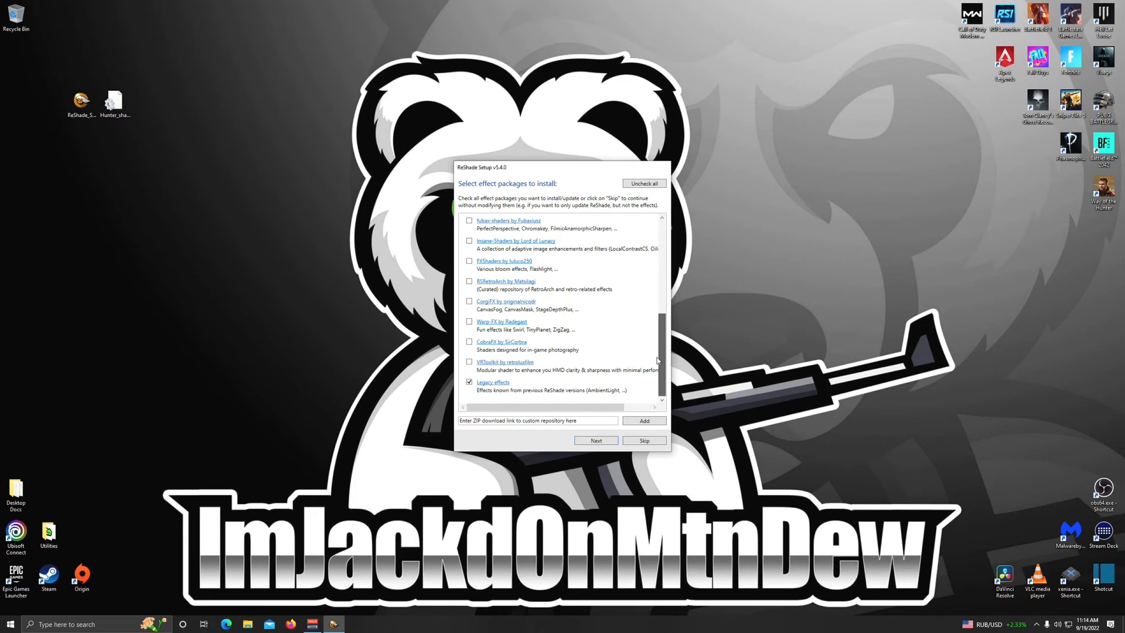
drag(658, 358, 666, 263)
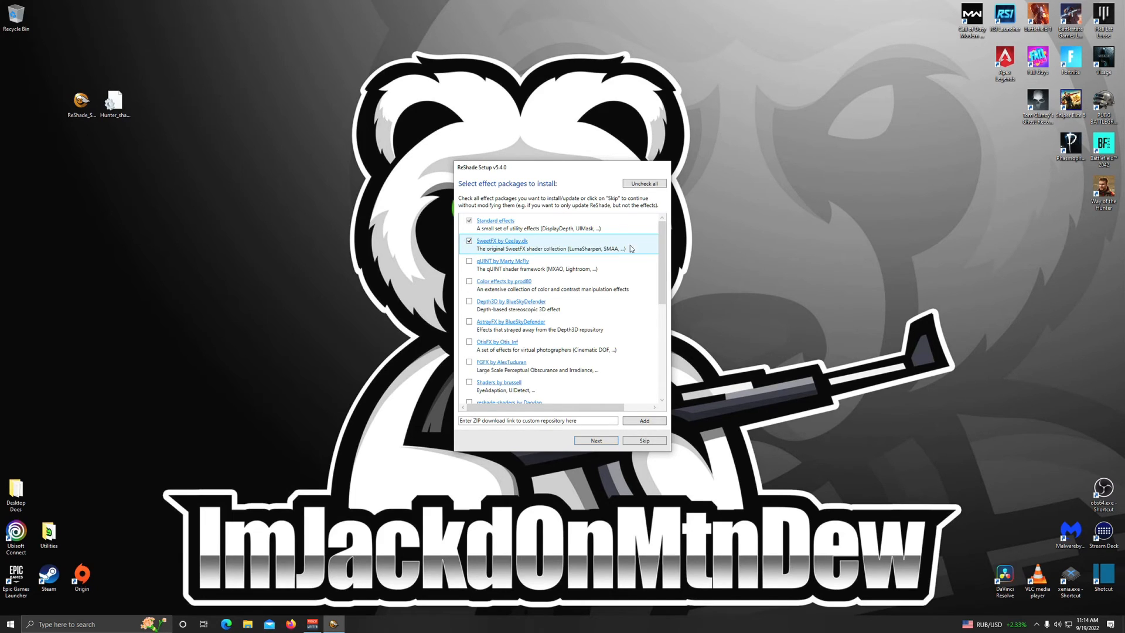
drag(662, 283, 662, 376)
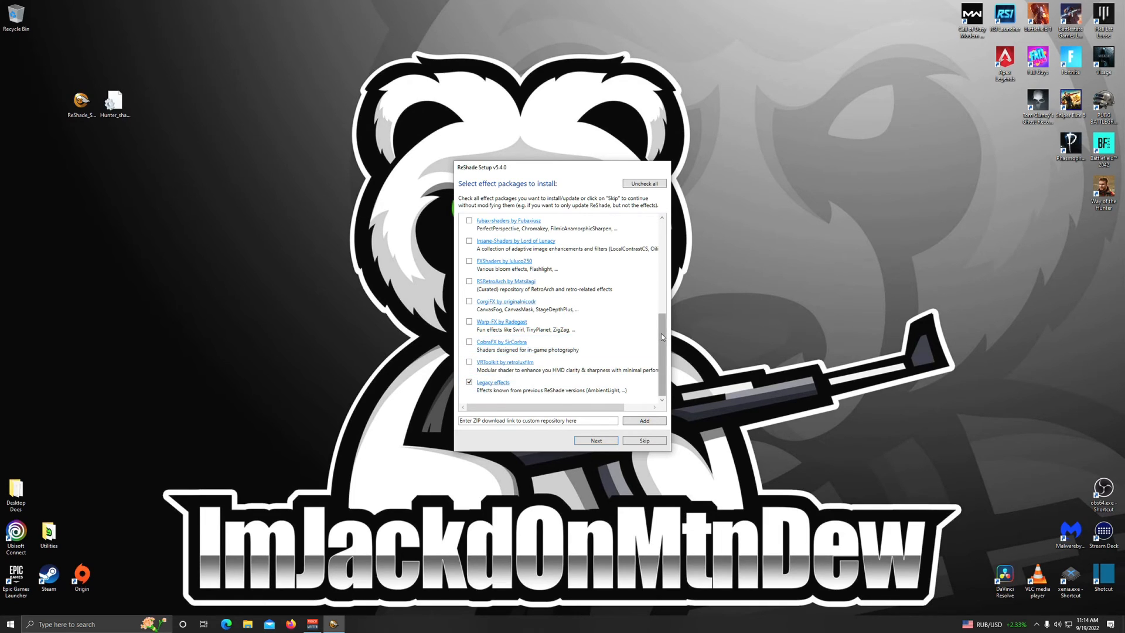
drag(662, 337, 662, 242)
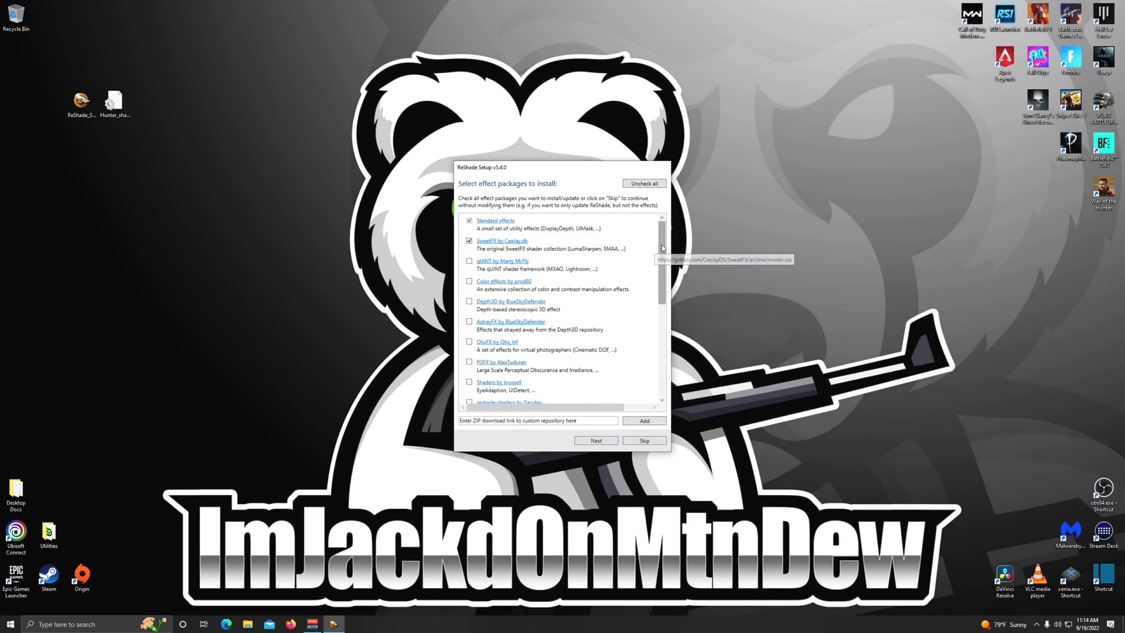
drag(662, 247, 658, 340)
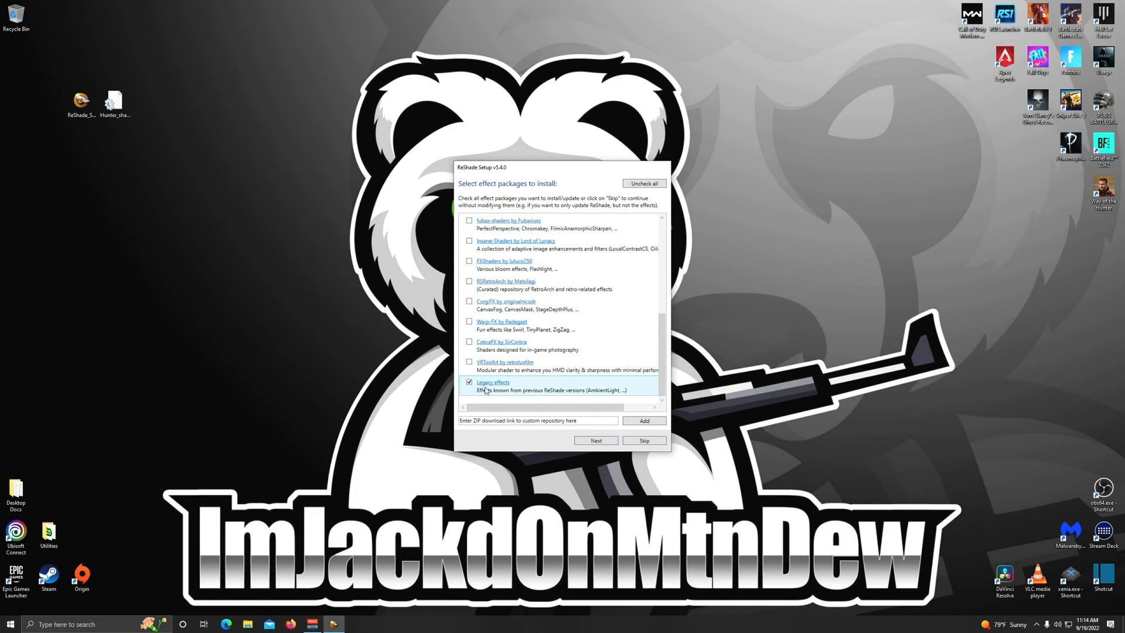
click(593, 441)
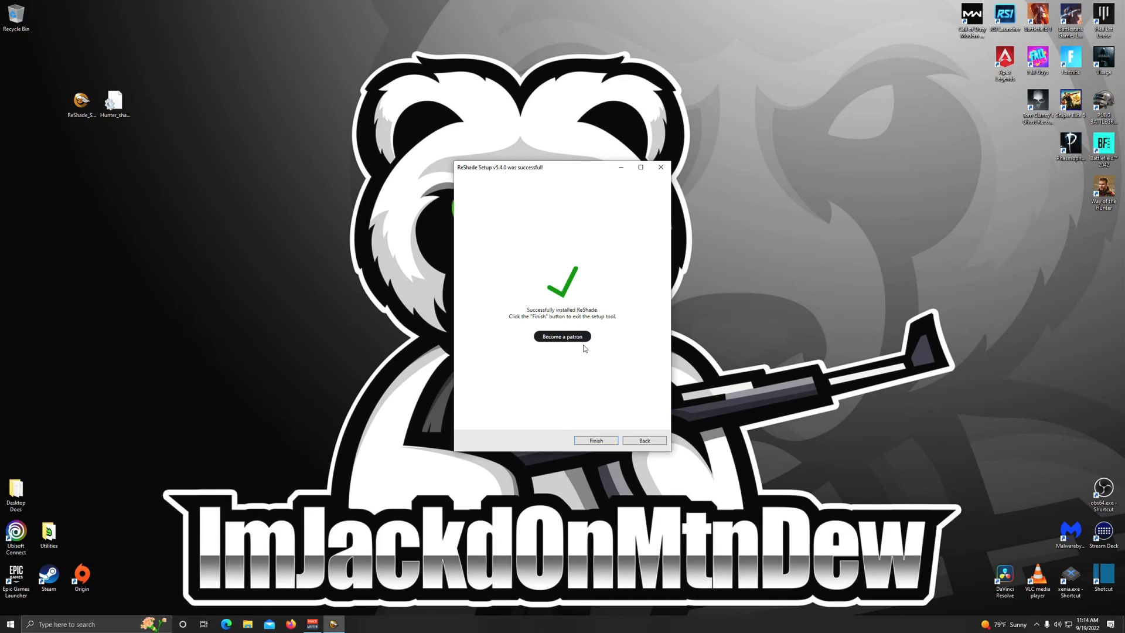
click(604, 440)
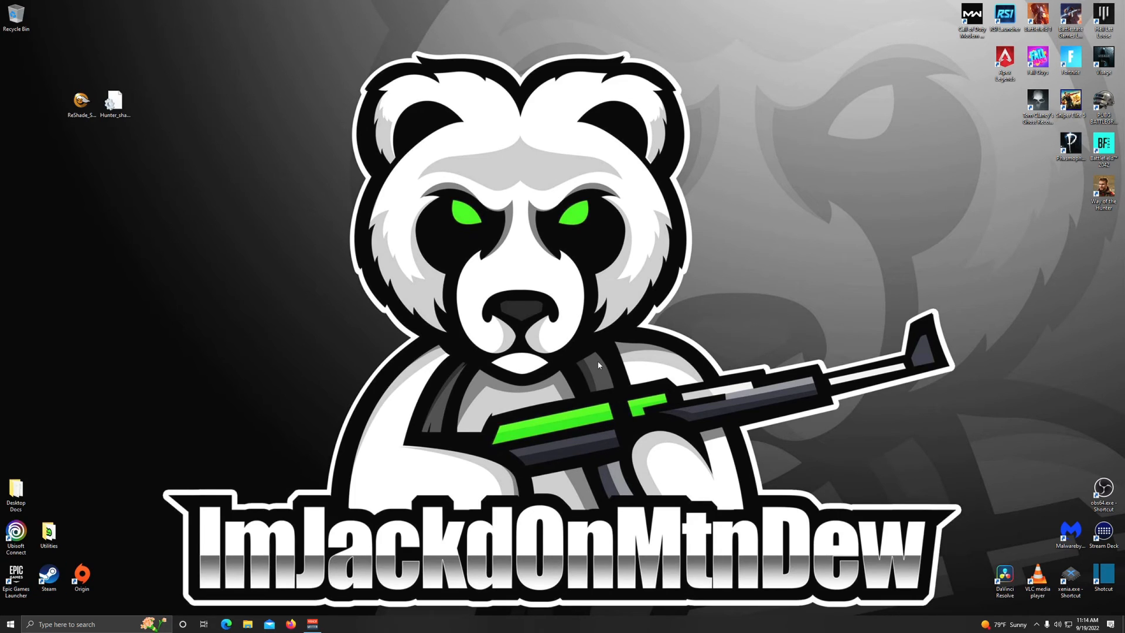
Launch Way of the Hunter from the desktop and continue the saved game
double_click(1097, 190)
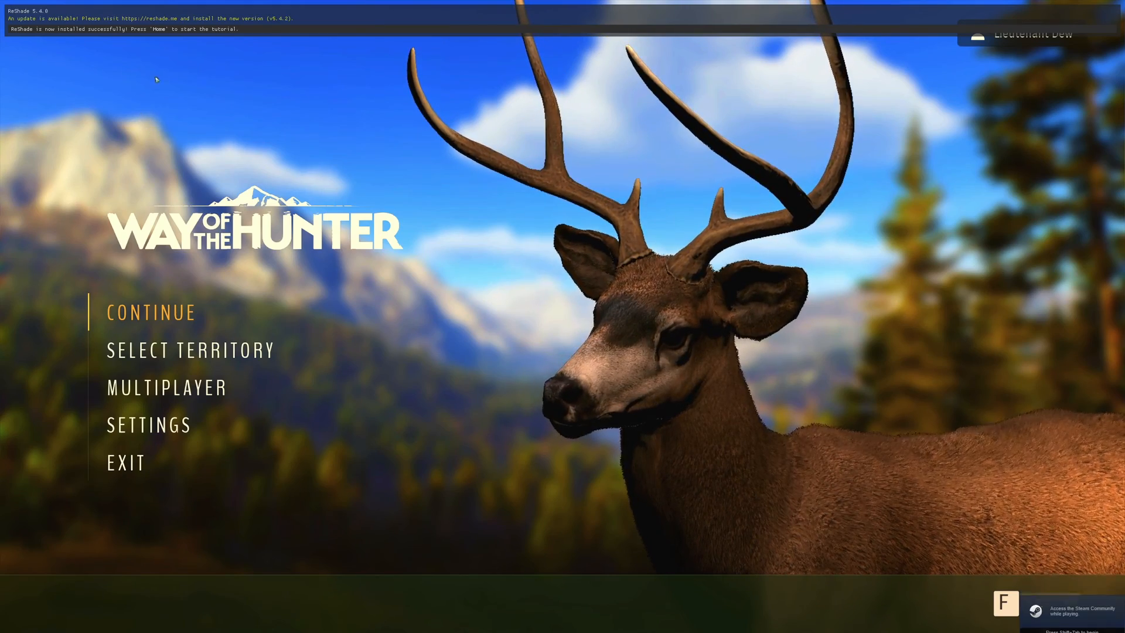
click(153, 316)
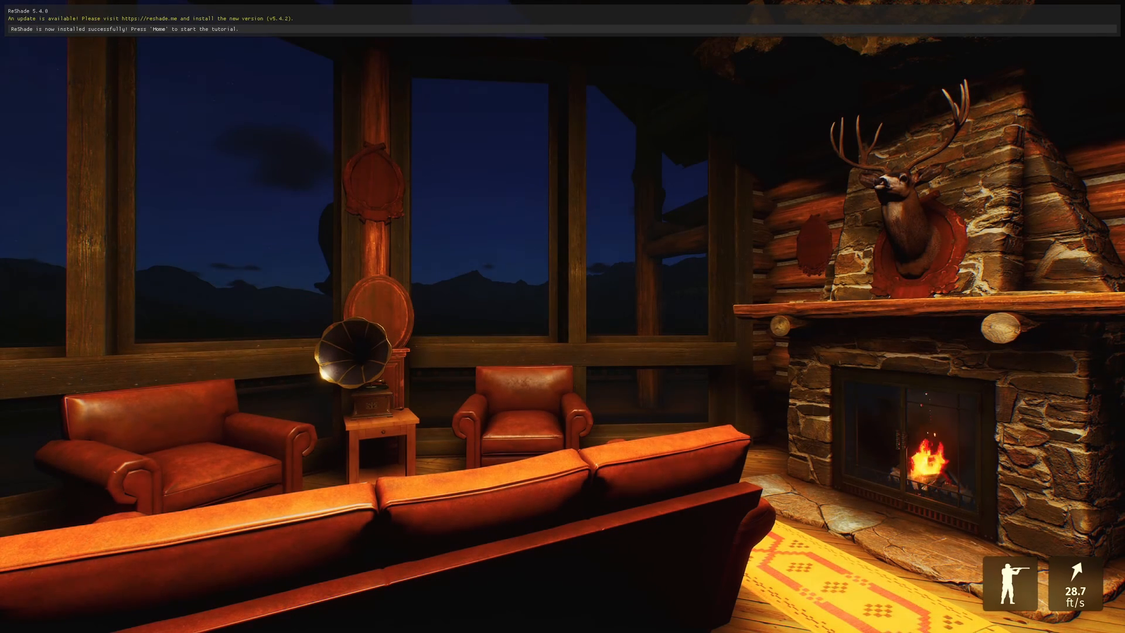
Open the ReShade overlay, skip its first-run tutorial and close the overlay again
key(Home)
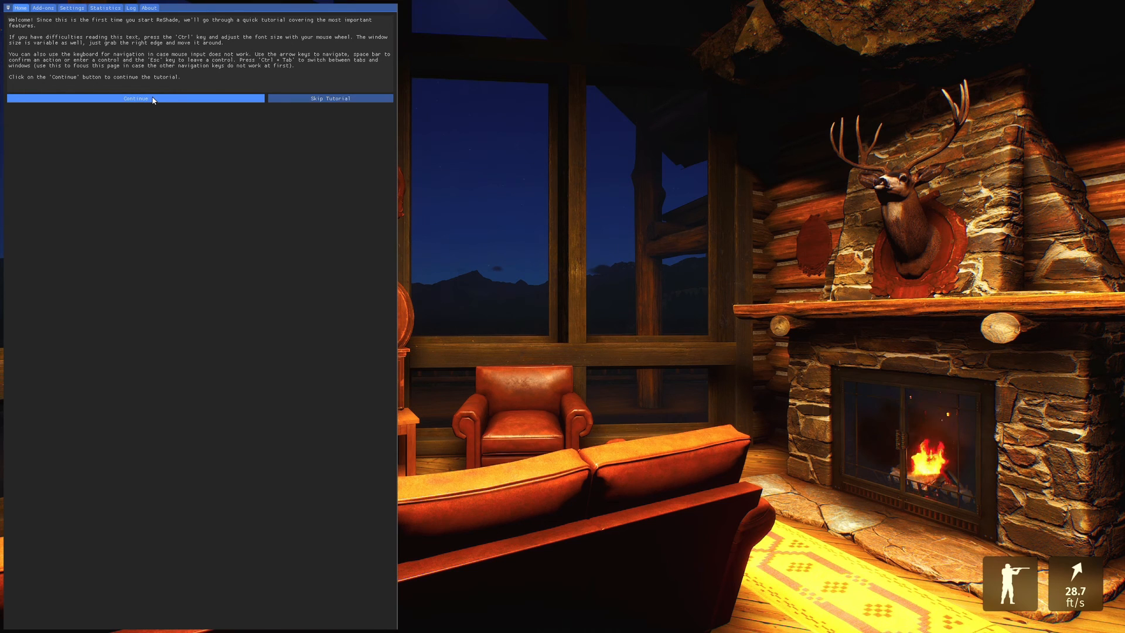
click(342, 99)
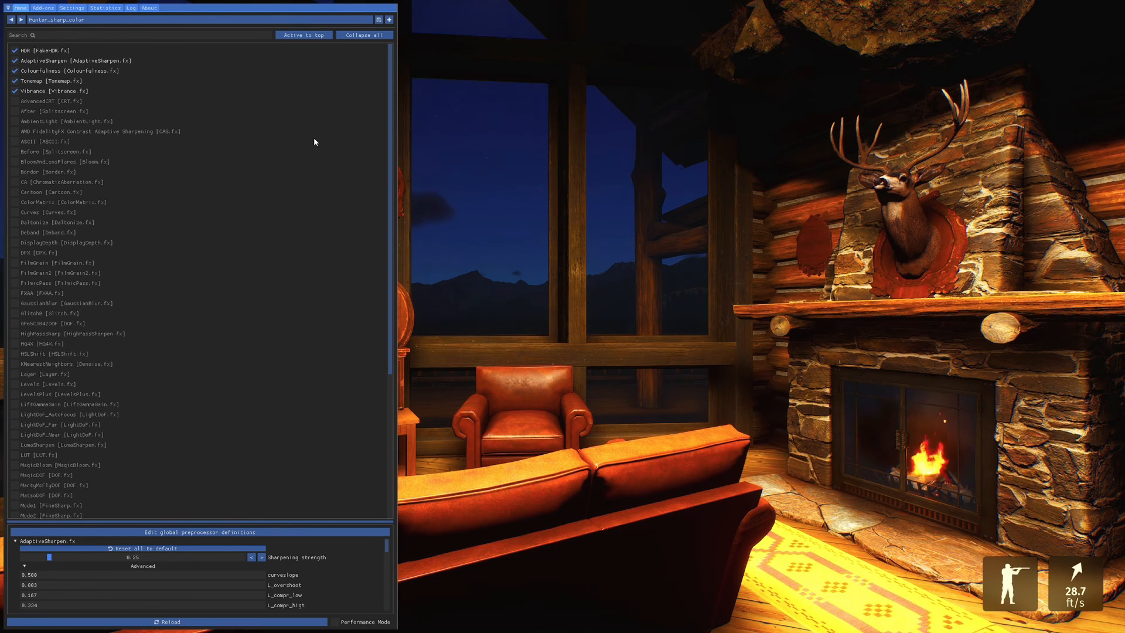
key(Home)
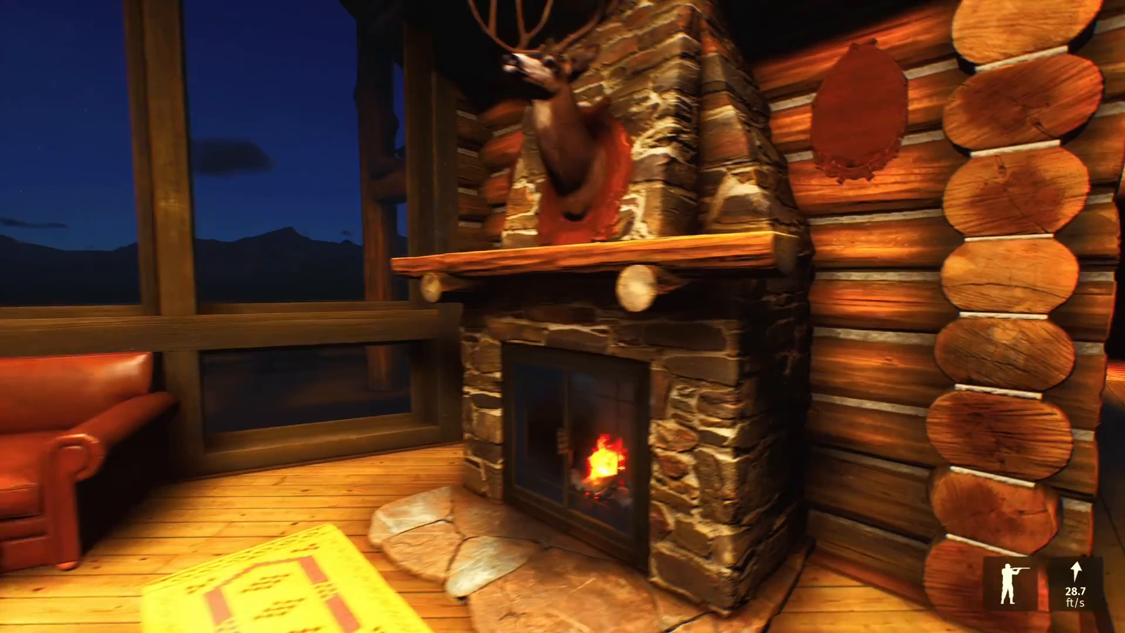
Walk through the lodge and out onto the balcony to examine the night scenery with the preset active
key(w)
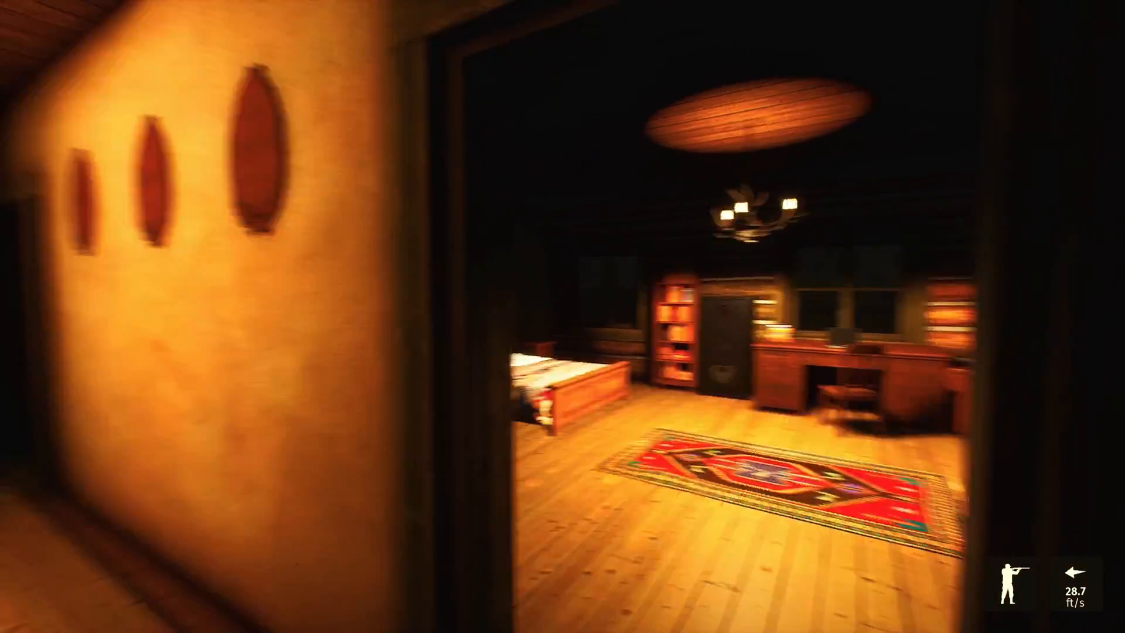
key(w)
key(e)
key(w)
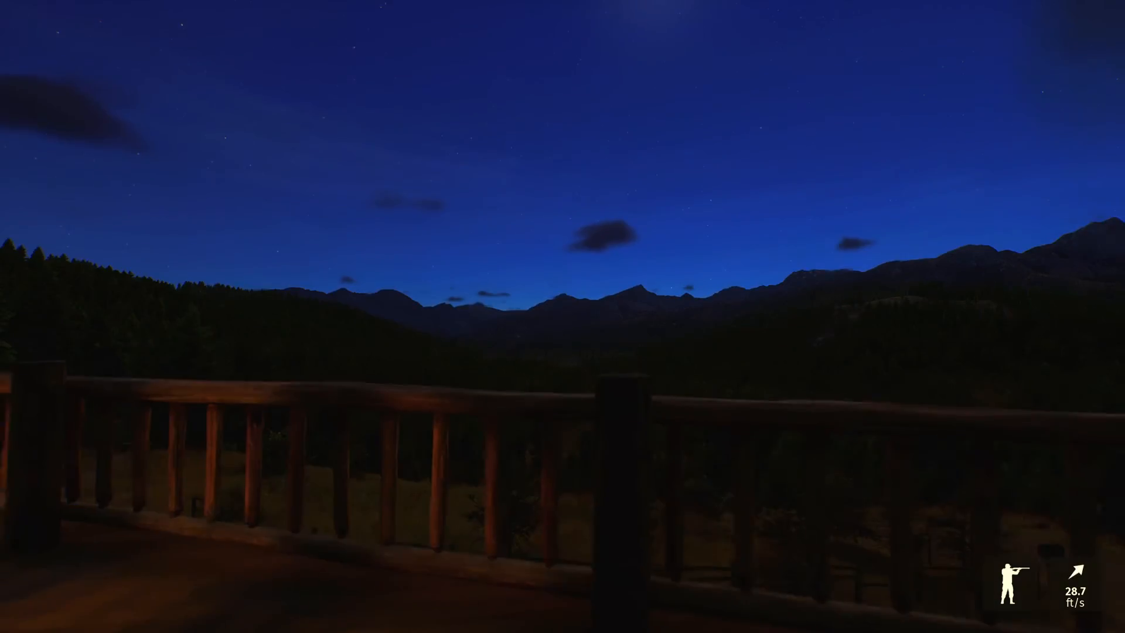
key(m)
key(Escape)
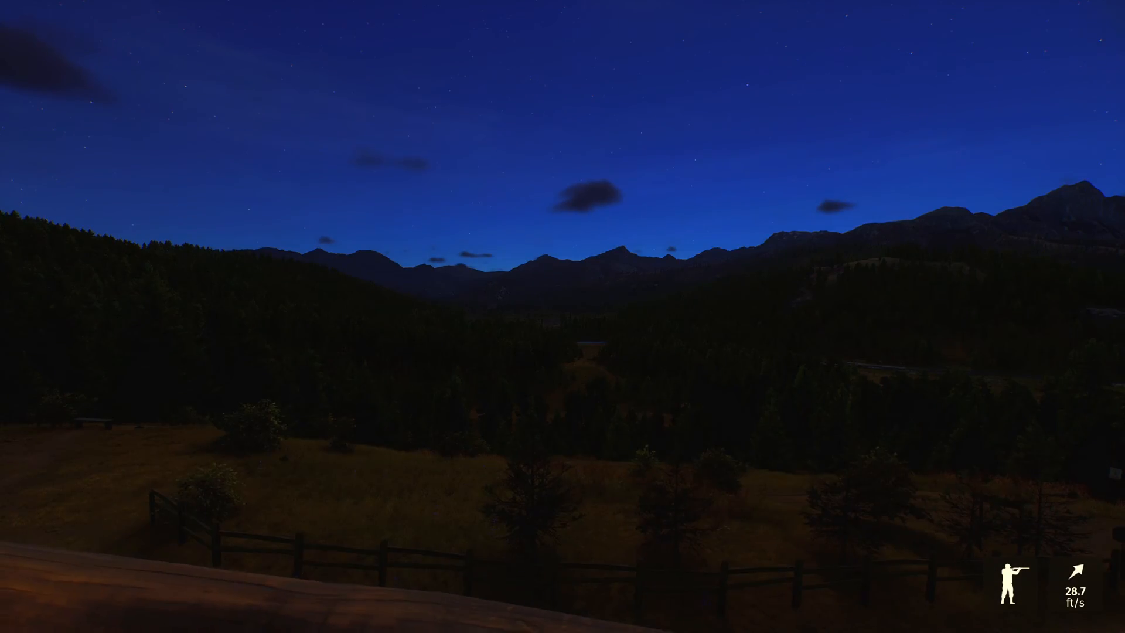
key(s)
key(w)
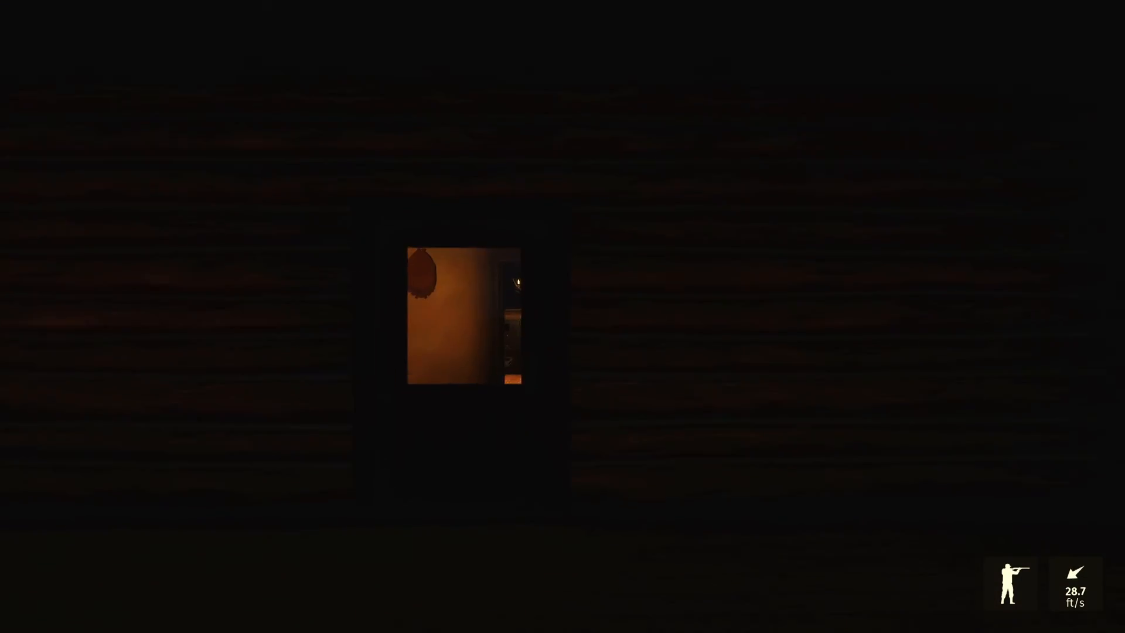
Go back inside to the bedroom bed, rest until 08:13 and leave the sleep screen
key(e)
key(w)
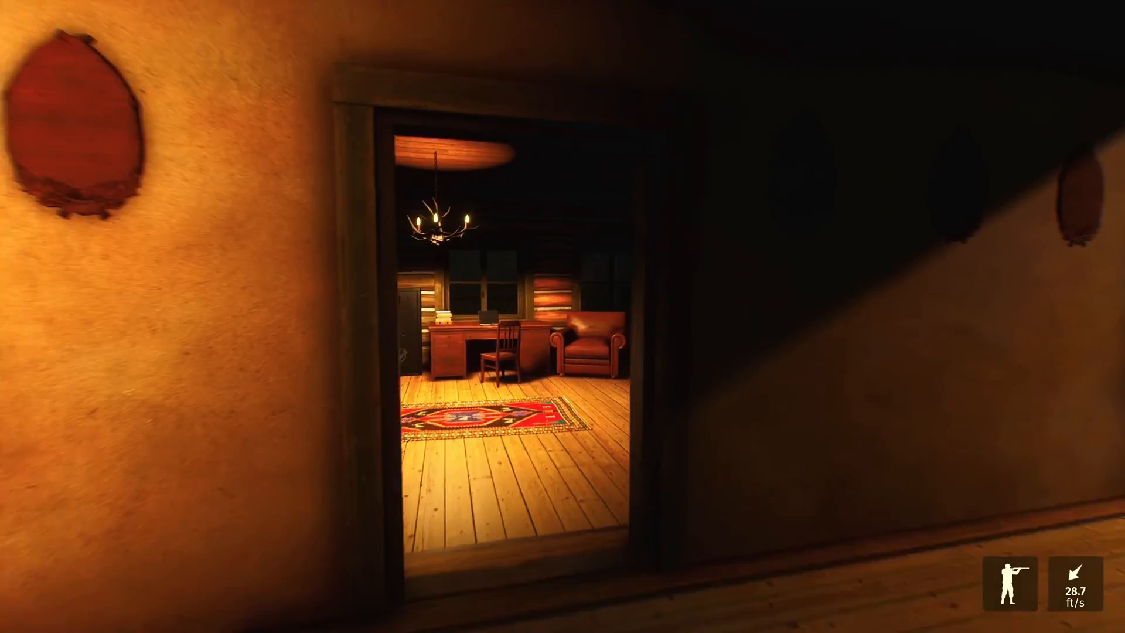
key(e)
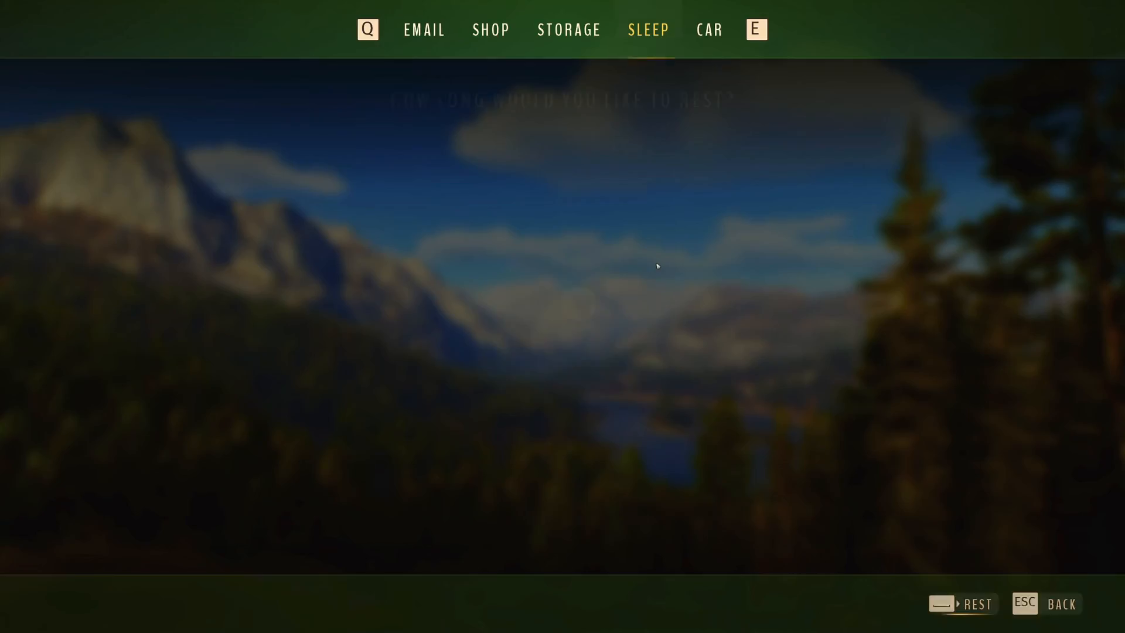
key(d)
key(d)
key(d)
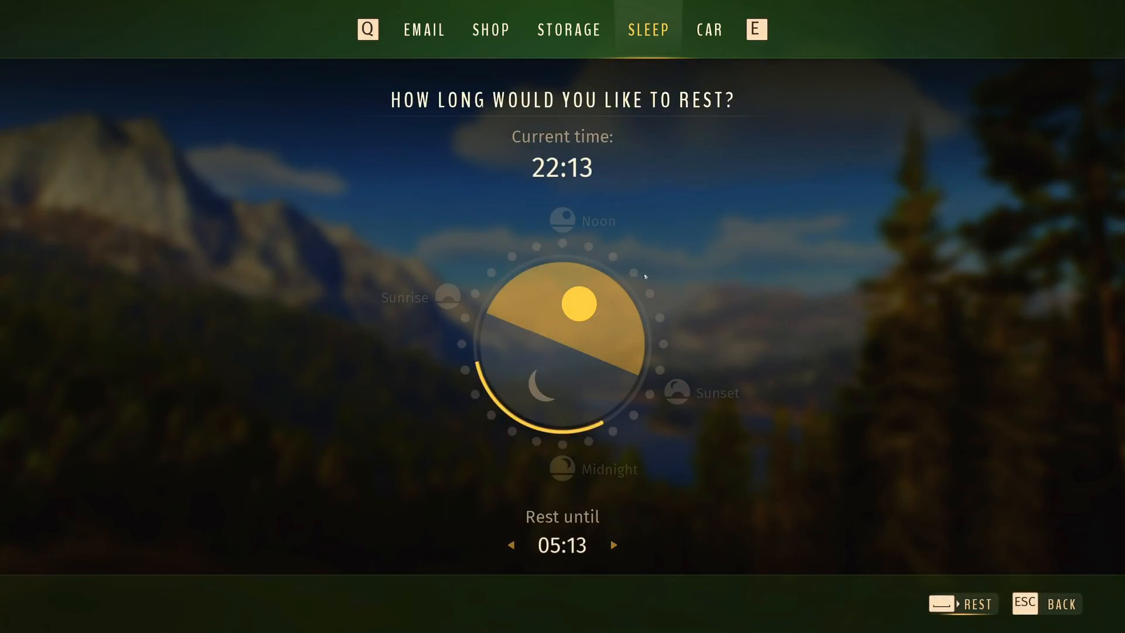
key(d)
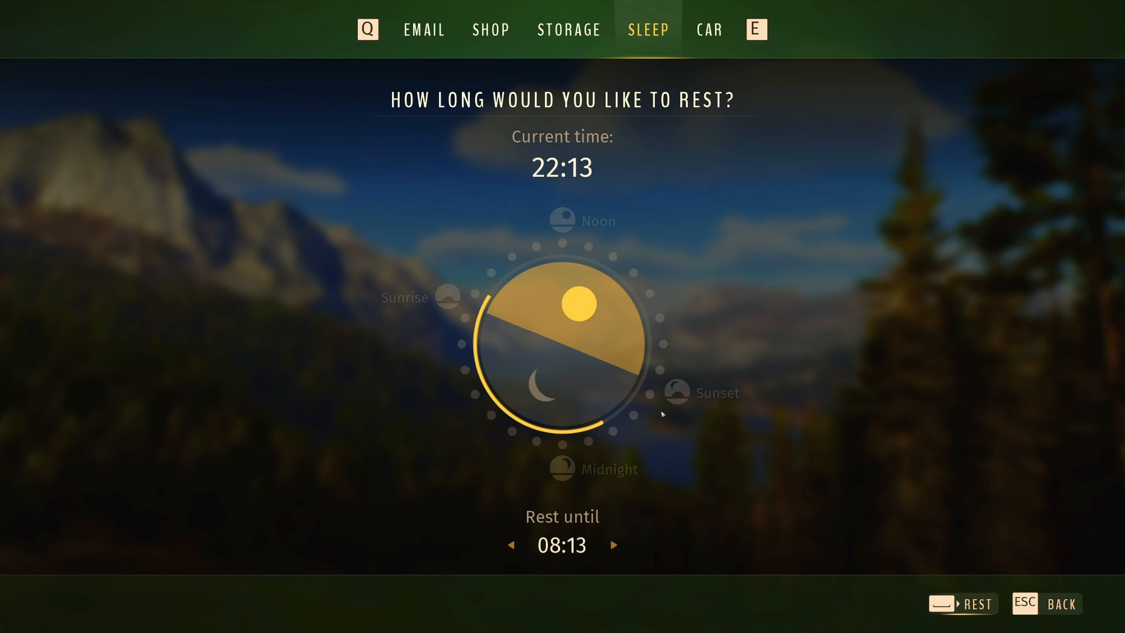
key(space)
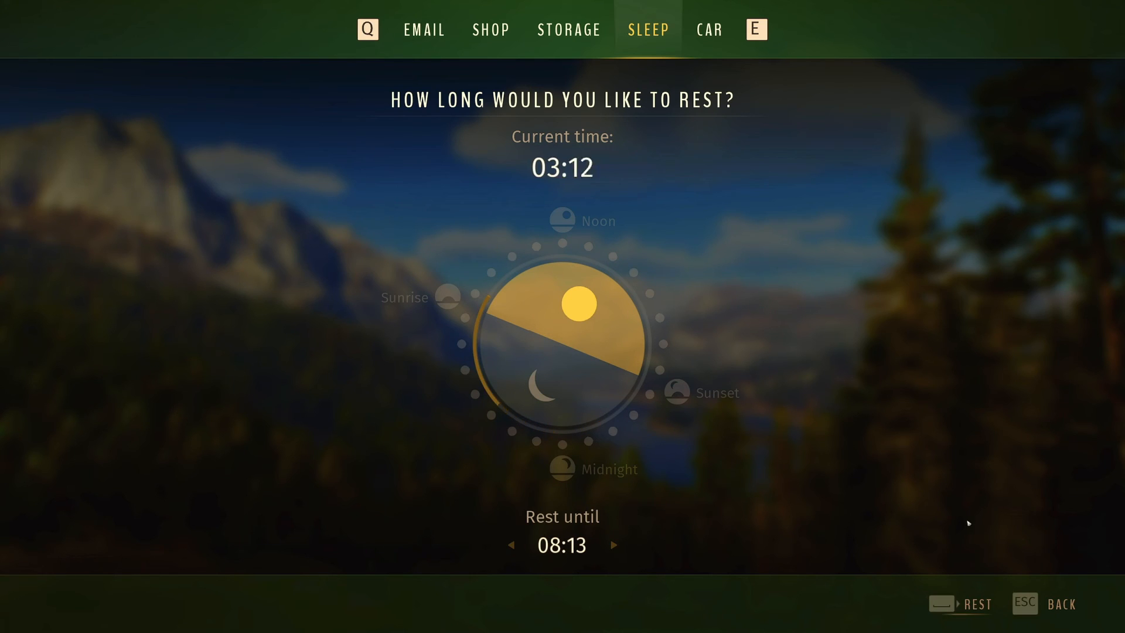
key(d)
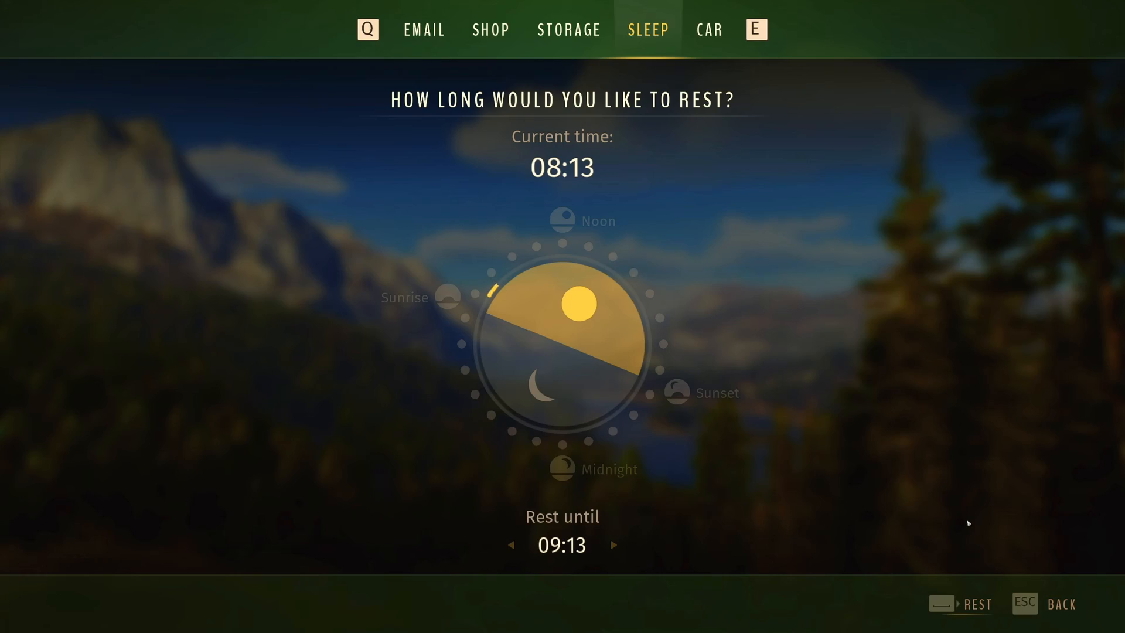
key(Escape)
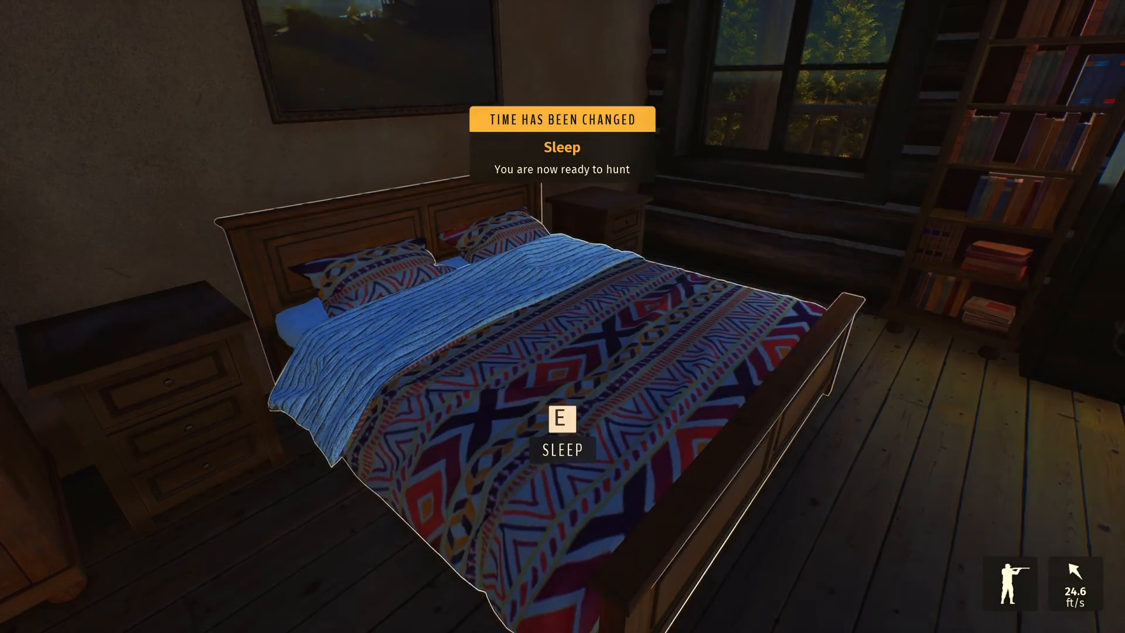
Walk back out to the balcony railing and examine the daytime landscape with the preset's effects on
key(w)
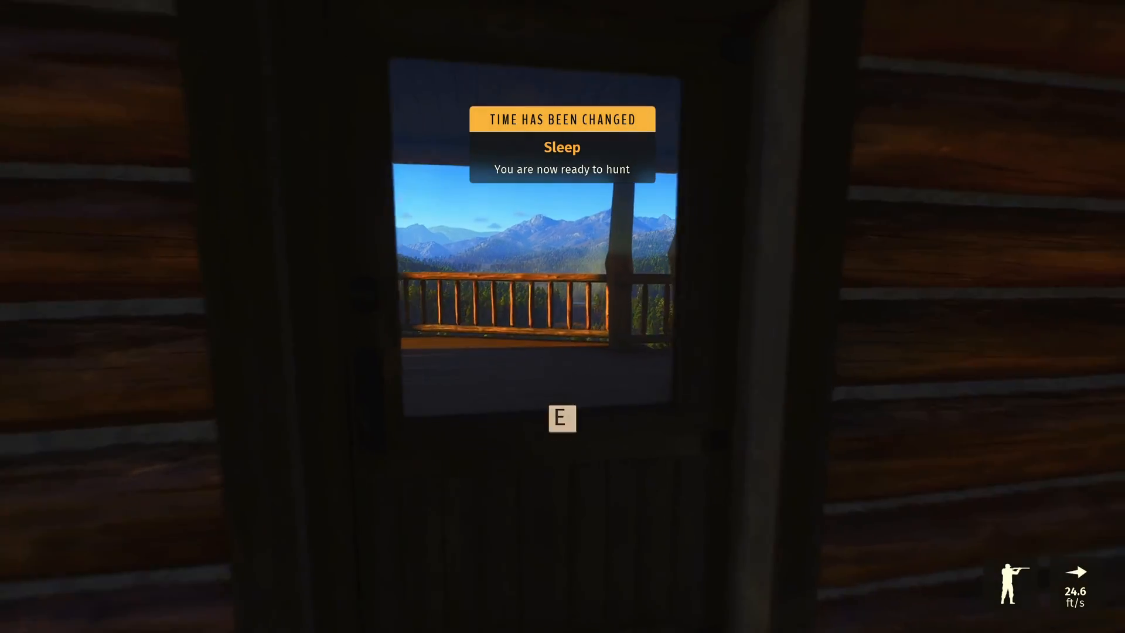
key(e)
key(w)
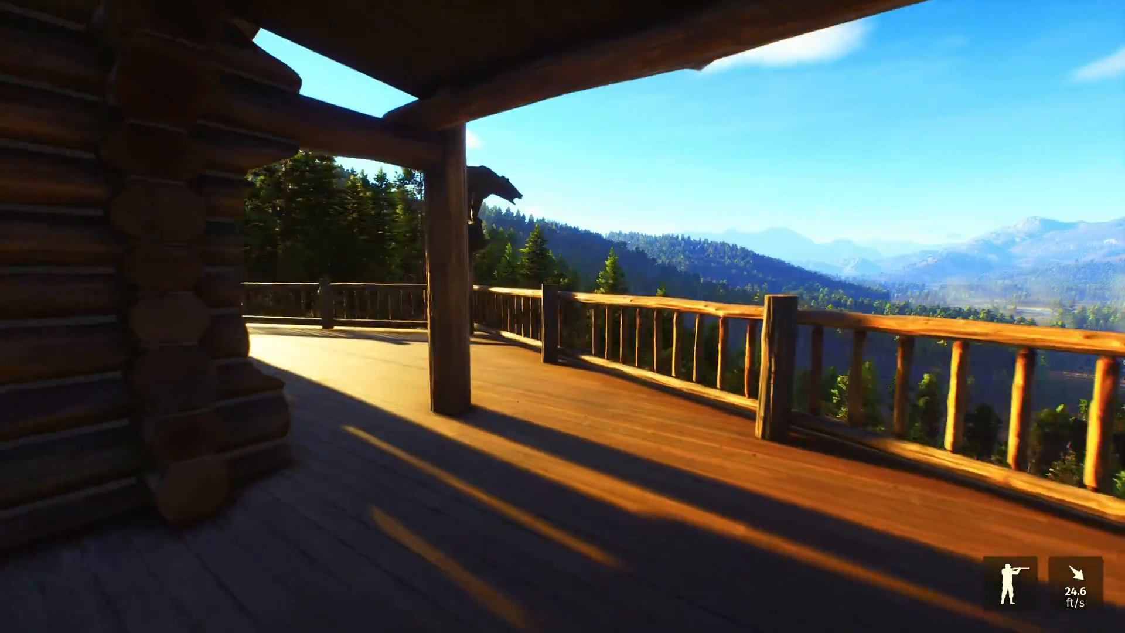
key(w)
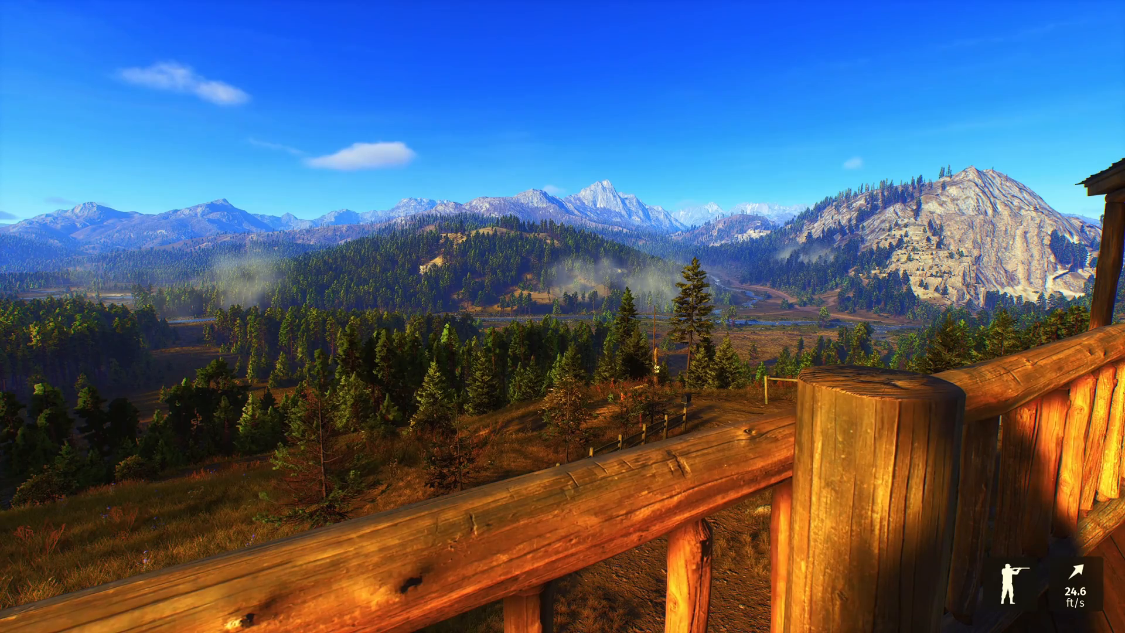
key(s)
key(w)
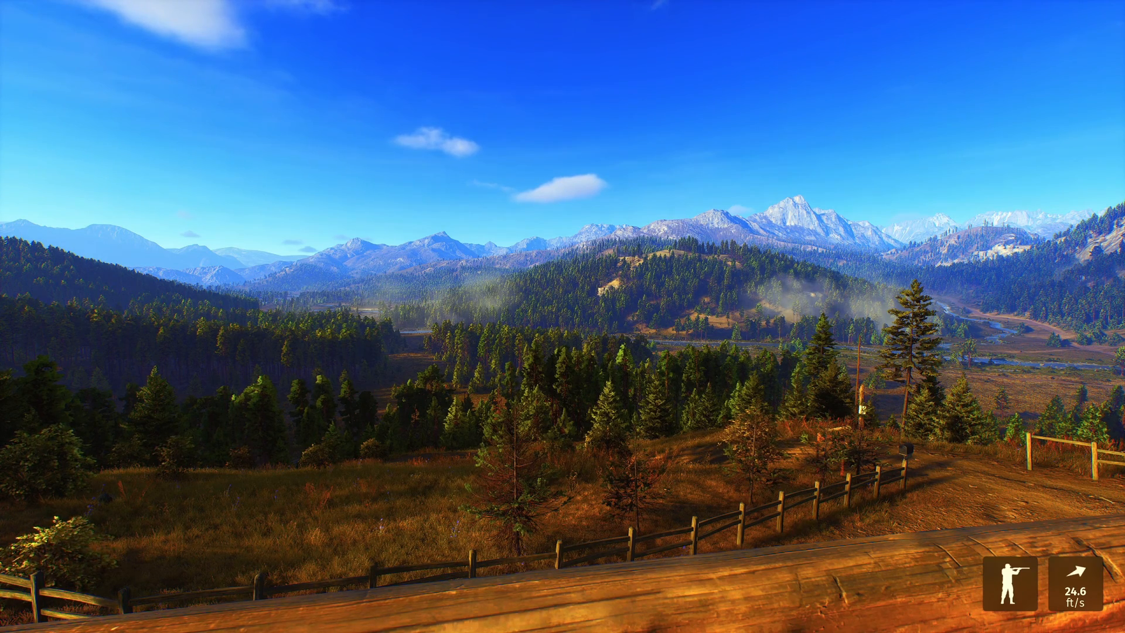
Disable the HDR, AdaptiveSharpen, Colourfulness, Tonemap and Vibrance effects in the ReShade overlay and close it
key(Home)
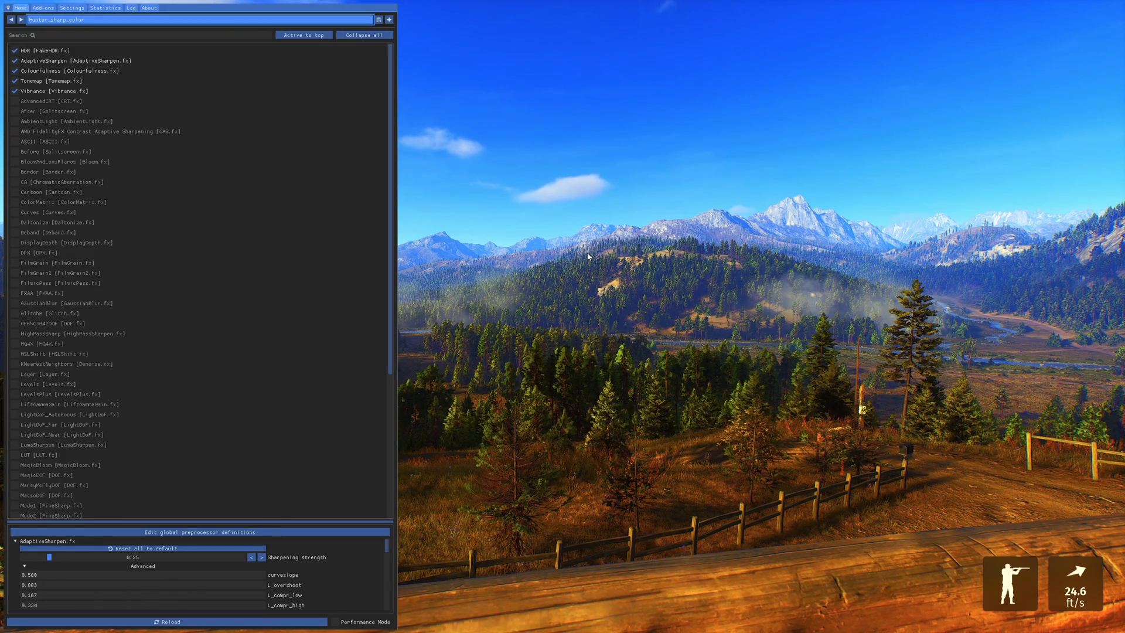
click(14, 51)
click(15, 60)
click(14, 71)
click(15, 81)
click(15, 90)
key(Home)
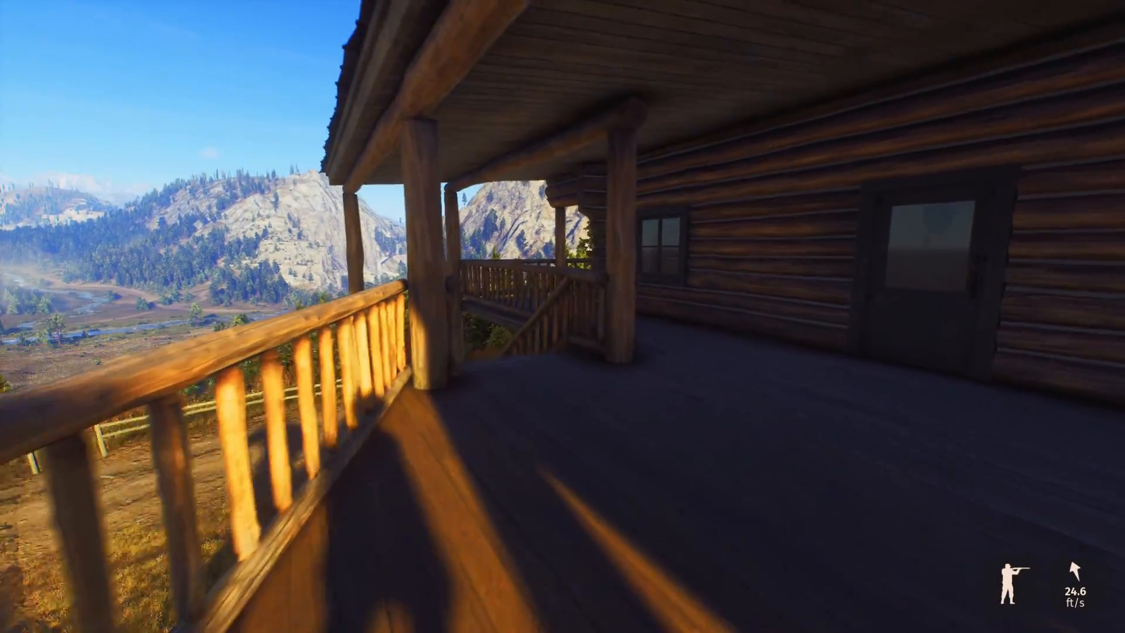
Walk down the stairs and past the mailbox to the signpost, examining the scenery without ReShade effects
key(w)
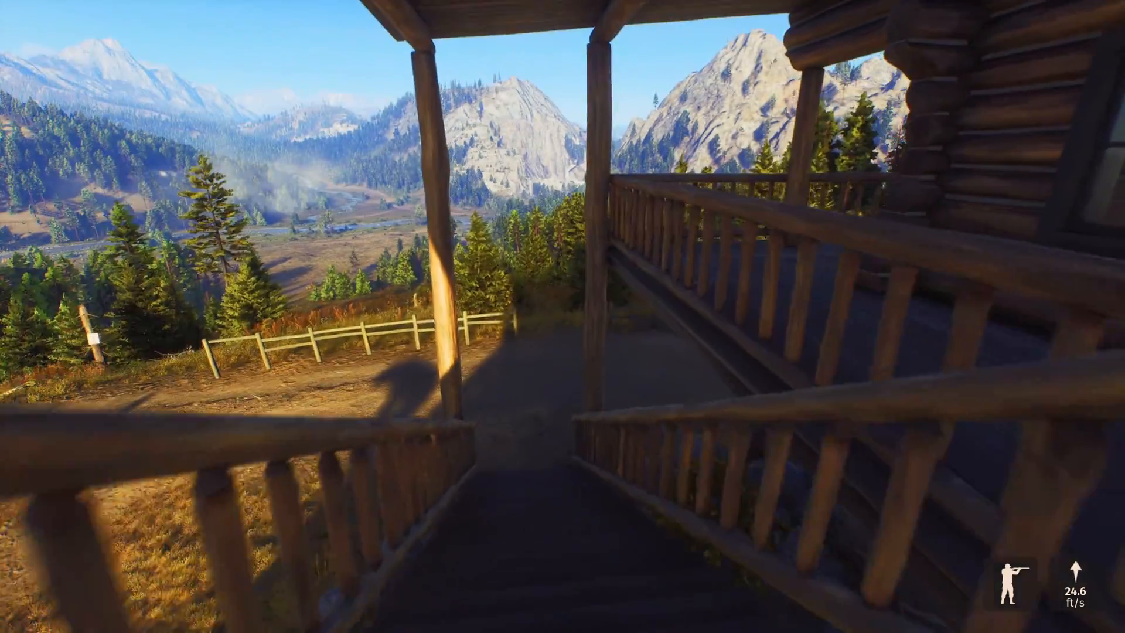
key(w)
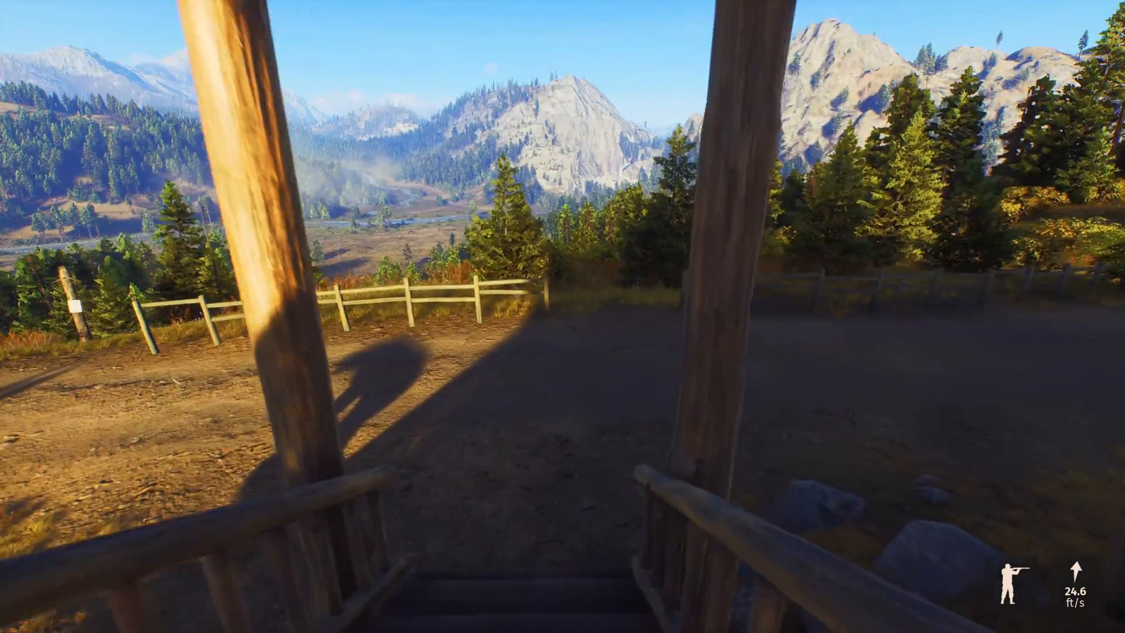
key(w)
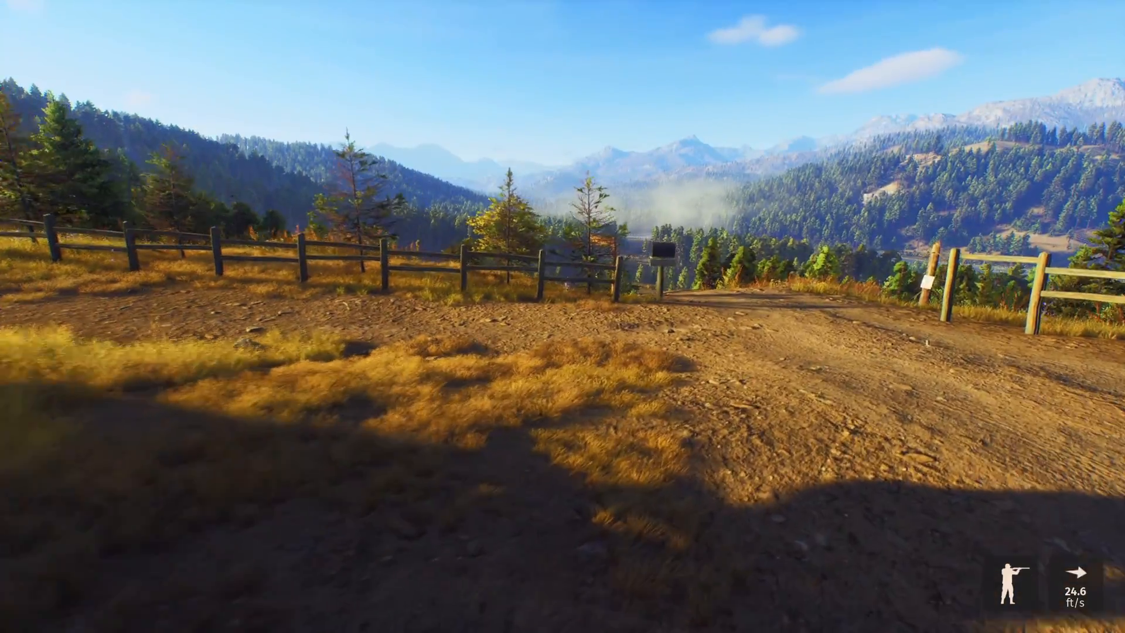
key(w)
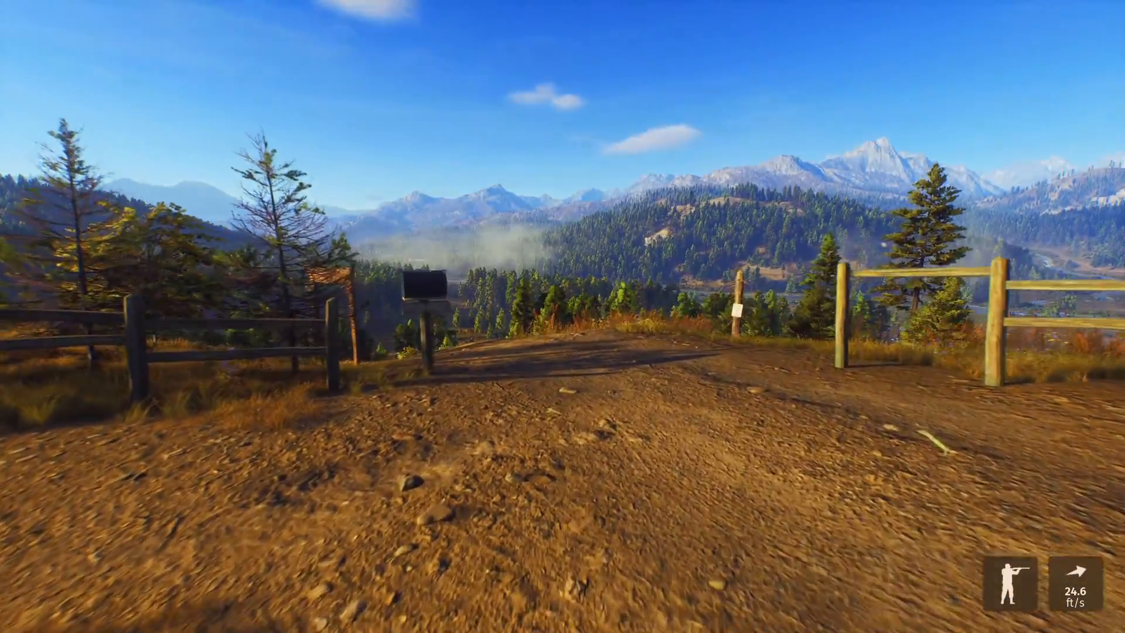
key(w)
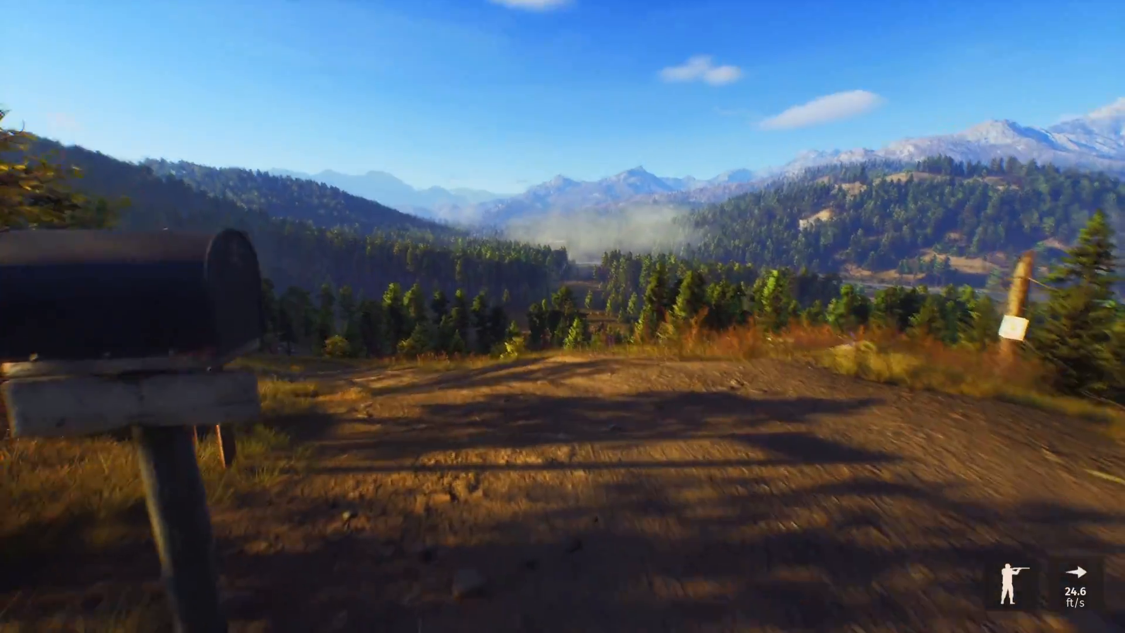
key(w)
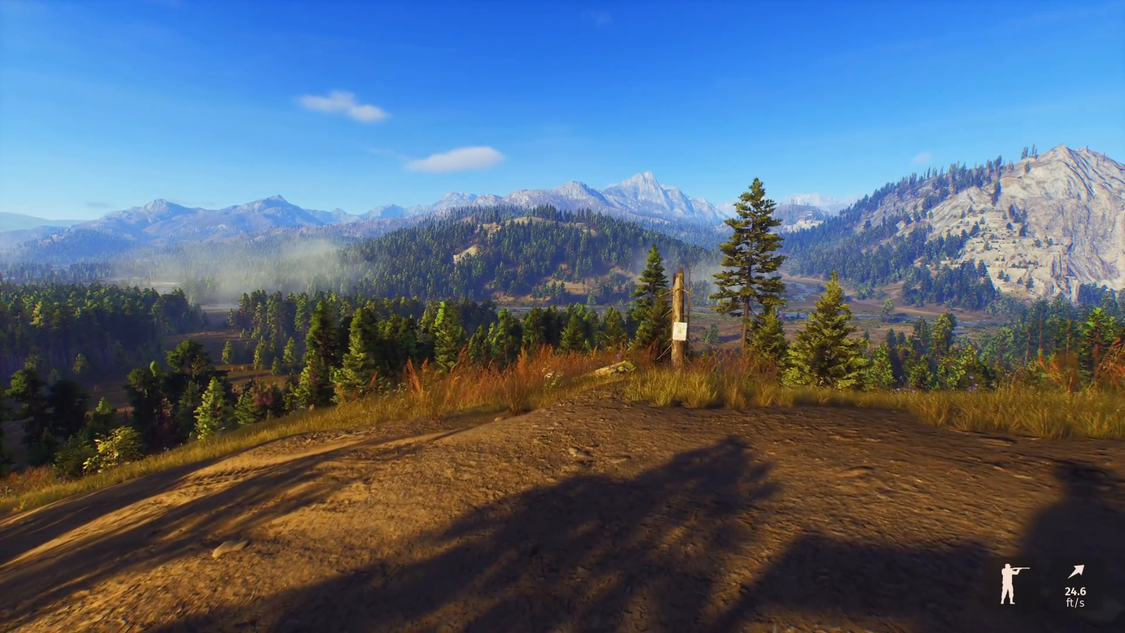
key(w)
Reopen the ReShade overlay and toggle the HDR effect on and off to compare the picture, leaving it off
key(Home)
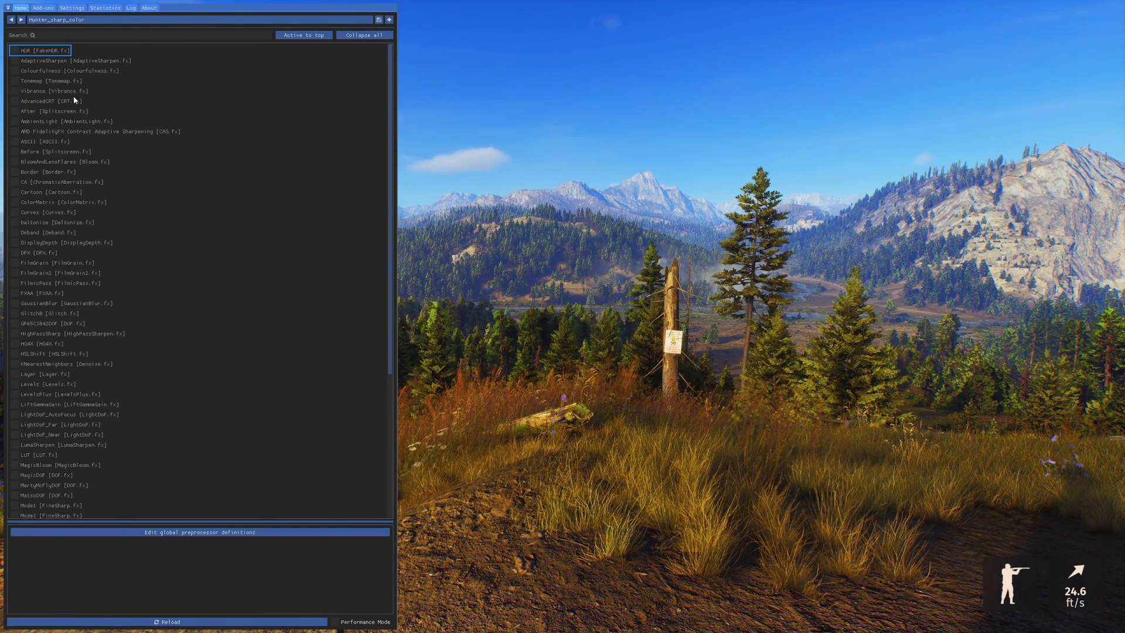
click(14, 51)
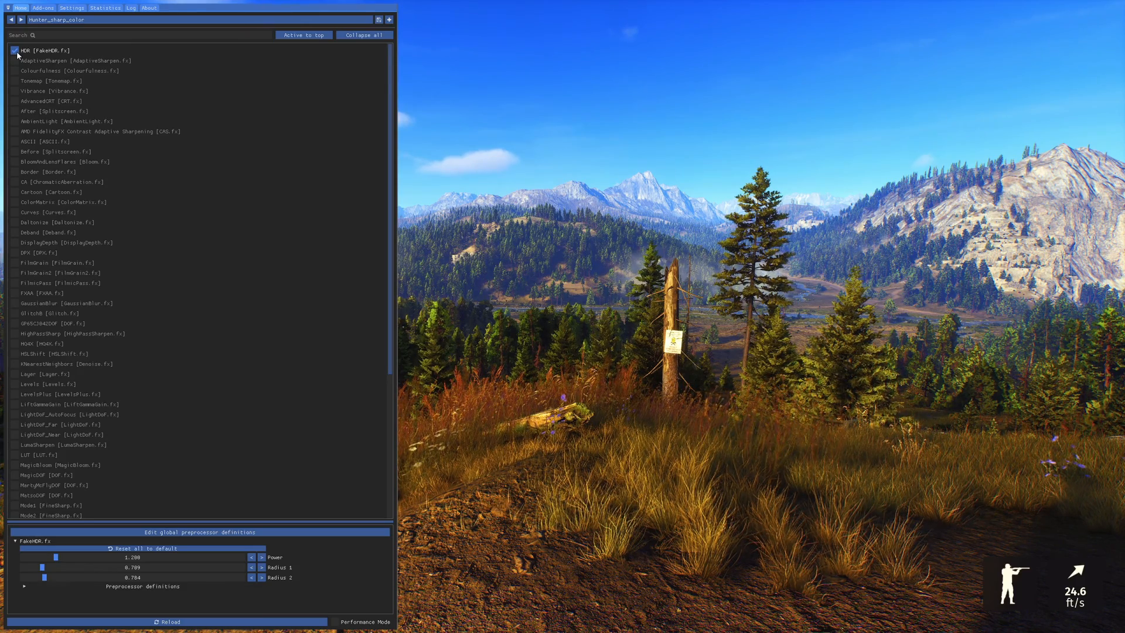
click(14, 51)
click(14, 51)
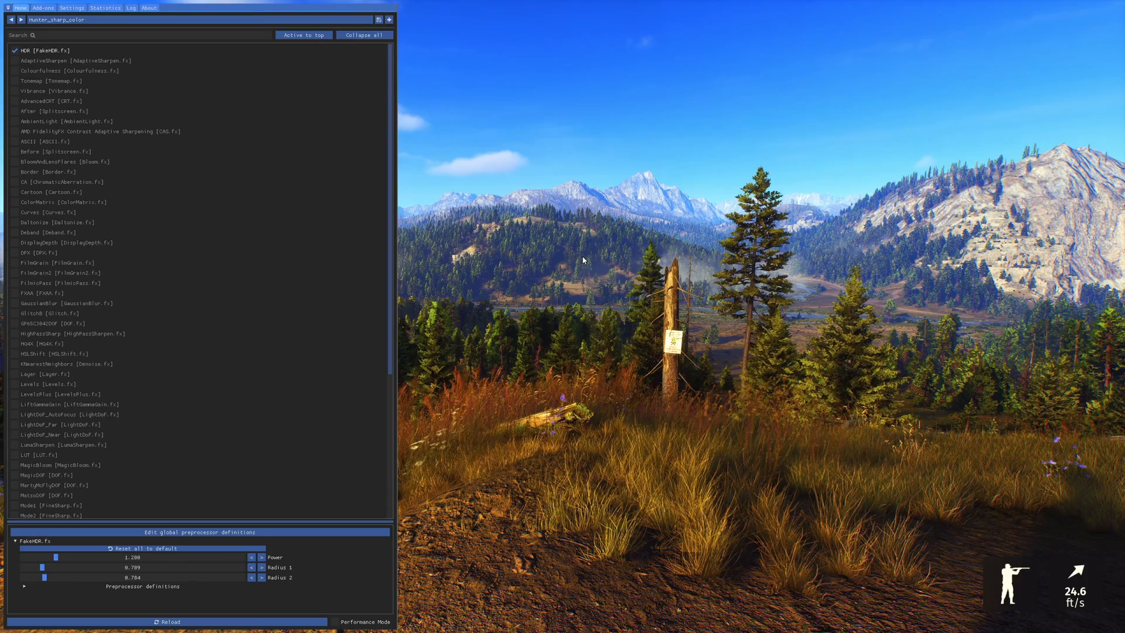
click(14, 51)
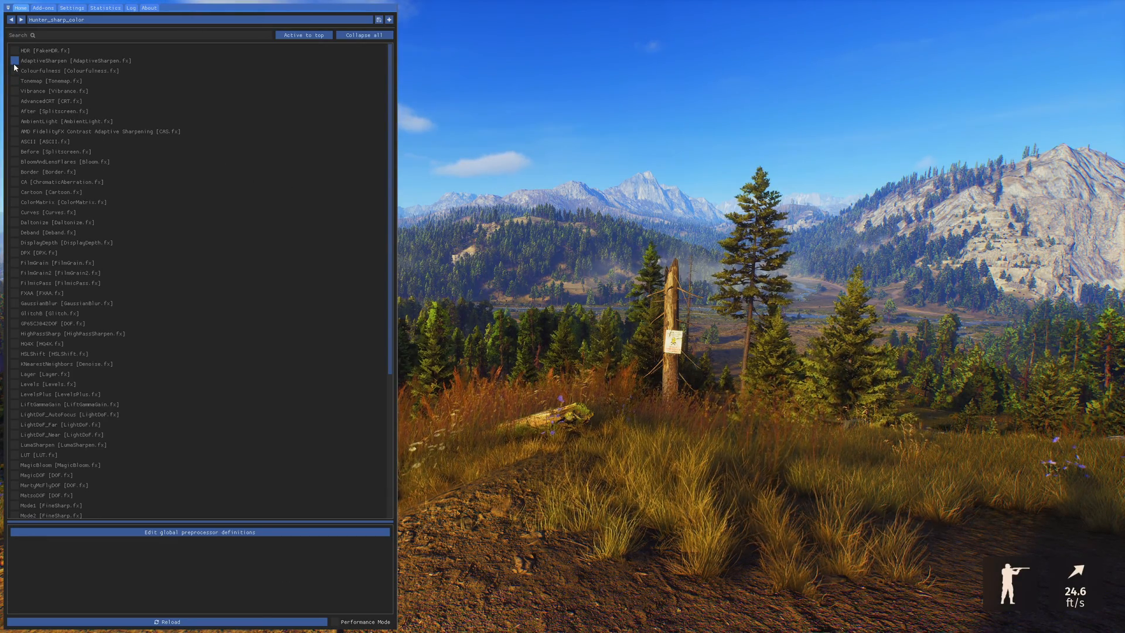
Toggle the AdaptiveSharpen effect on and off repeatedly to compare the sharpness, leaving it off
click(15, 61)
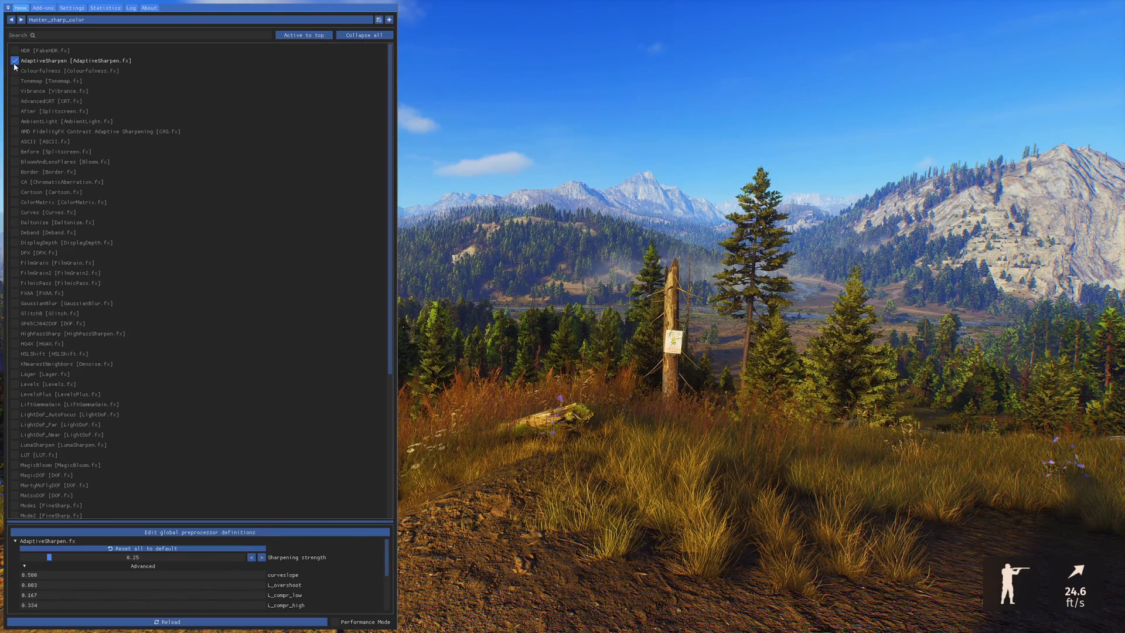
click(15, 61)
click(15, 61)
click(15, 64)
click(14, 64)
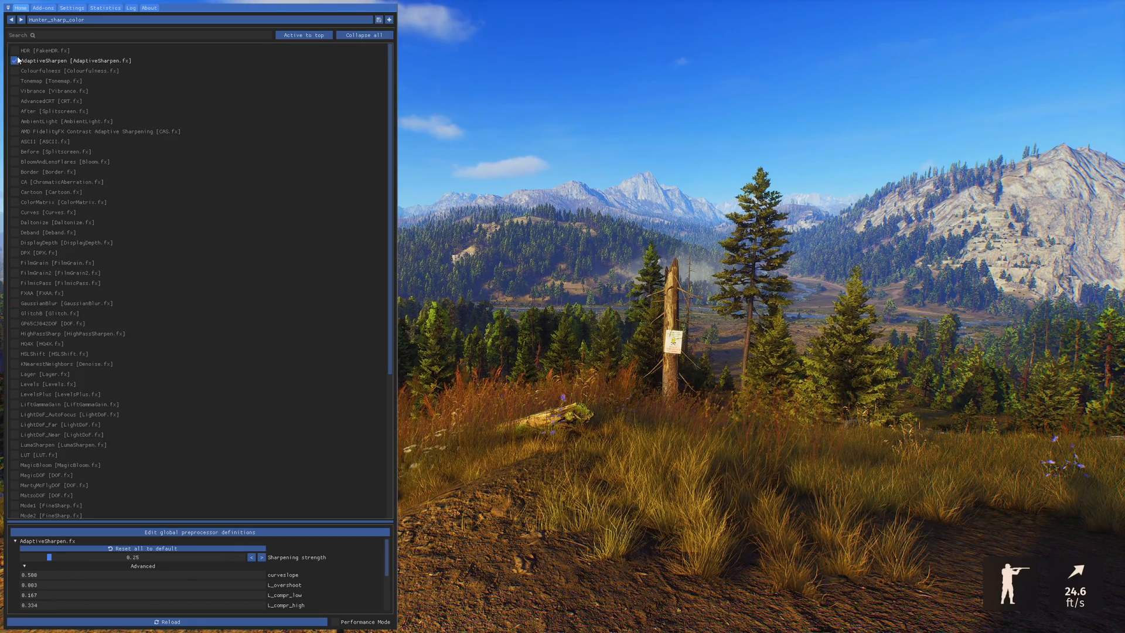
click(15, 60)
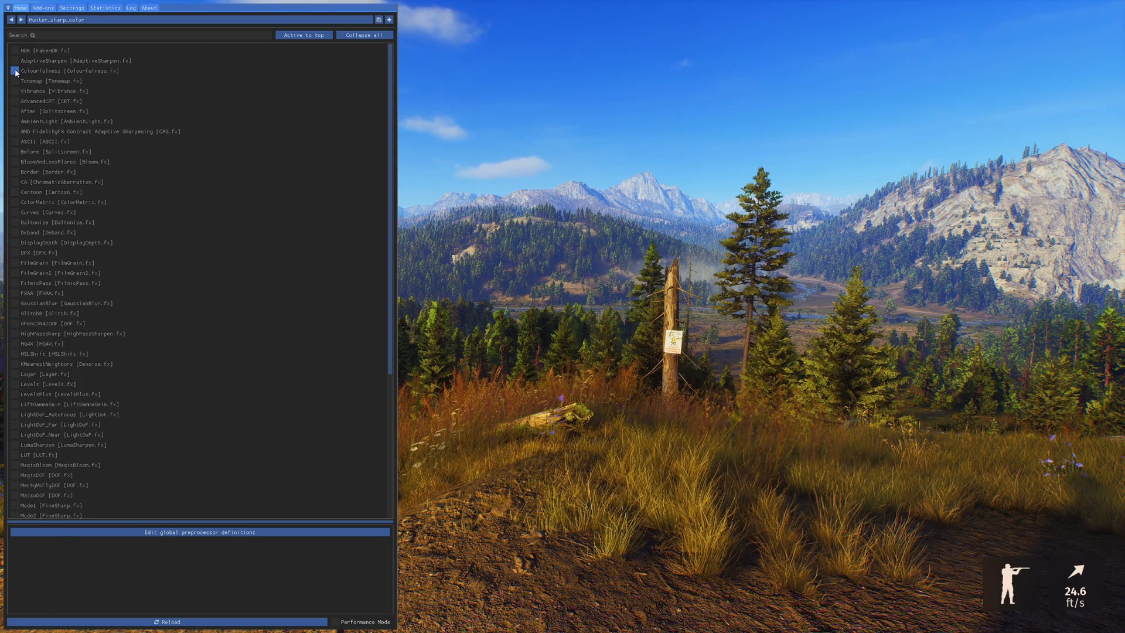
Toggle the Colourfulness, Vibrance and Tonemap effects on and off to compare the colours, leaving all three off
click(15, 71)
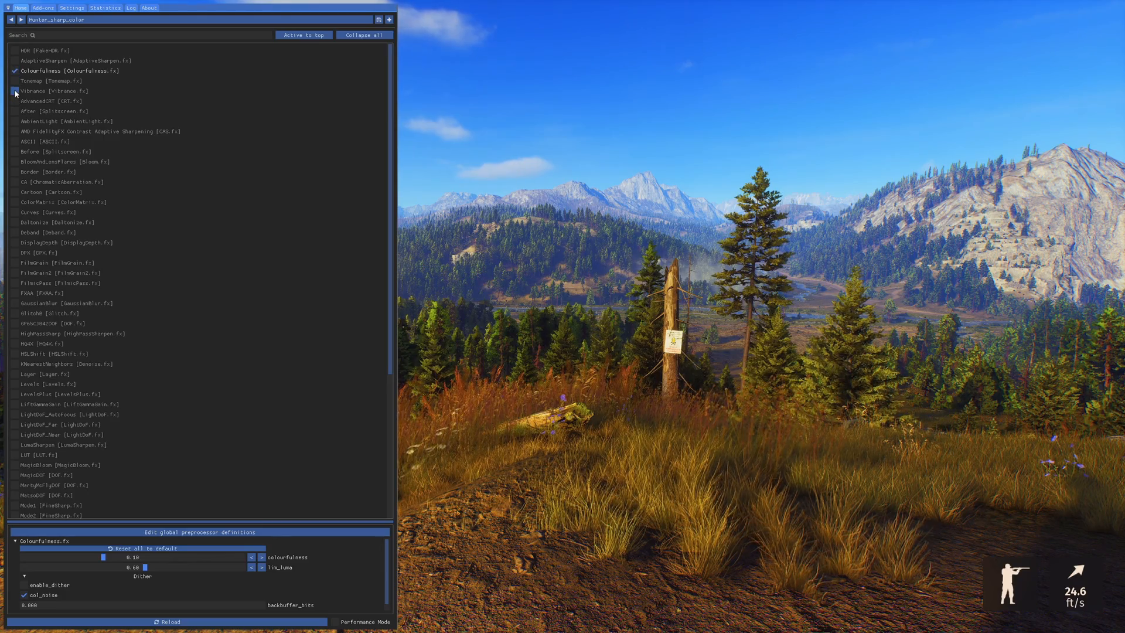
click(15, 90)
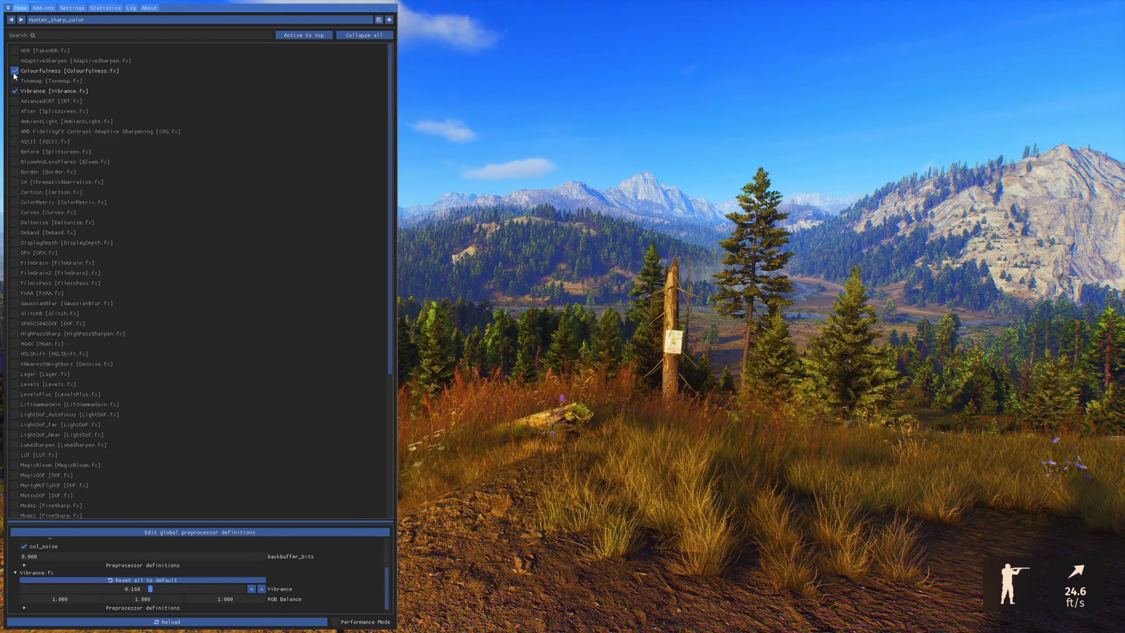
click(14, 71)
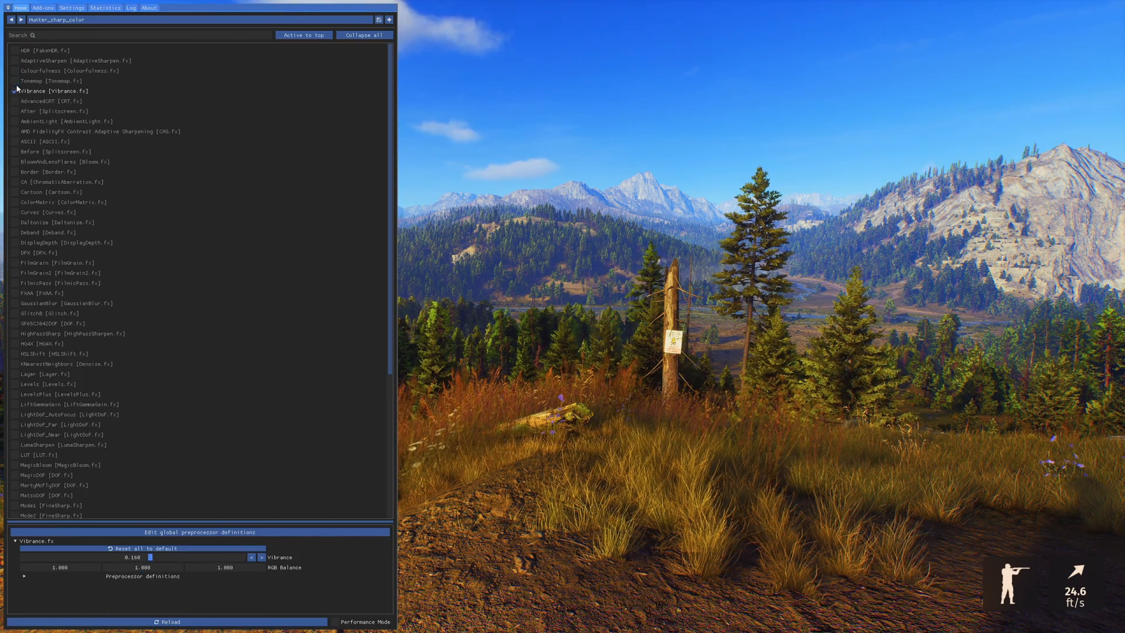
click(17, 91)
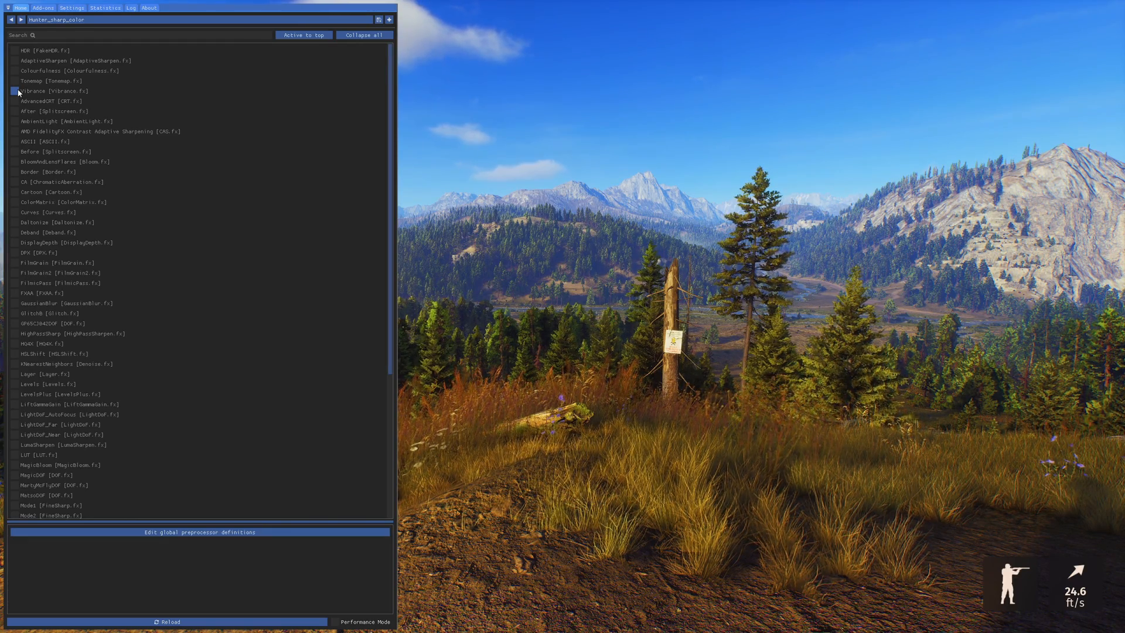
click(17, 82)
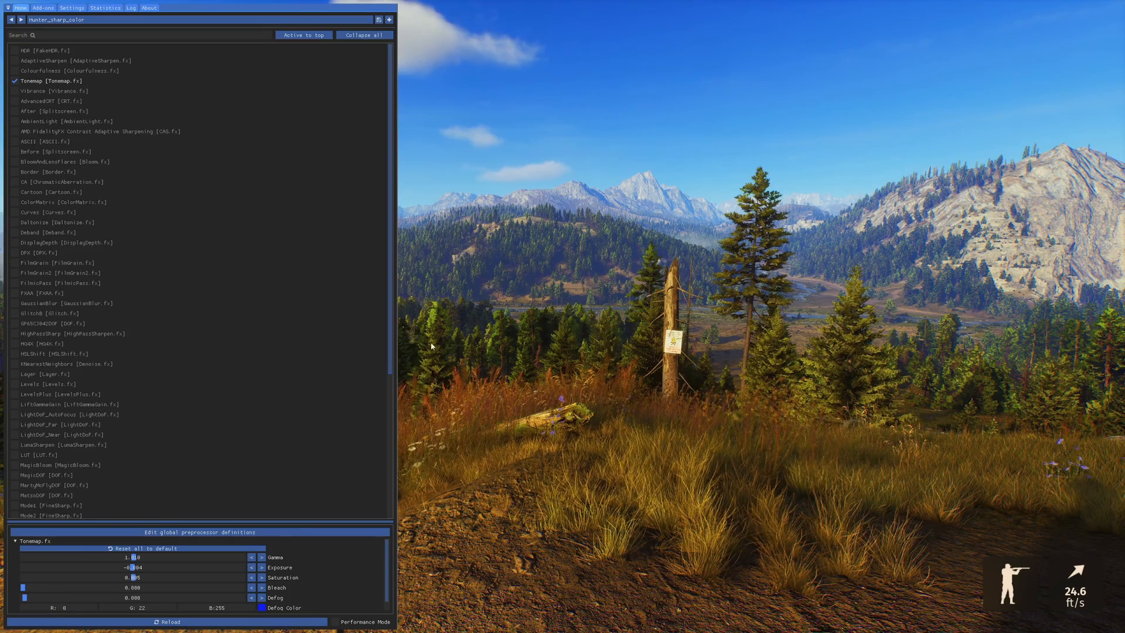
click(14, 81)
Enable the AdaptiveSharpen, HDR, Colourfulness, Tonemap and Vibrance effects and close the ReShade overlay to view the scenery
click(15, 61)
click(15, 51)
click(15, 70)
click(15, 81)
click(15, 90)
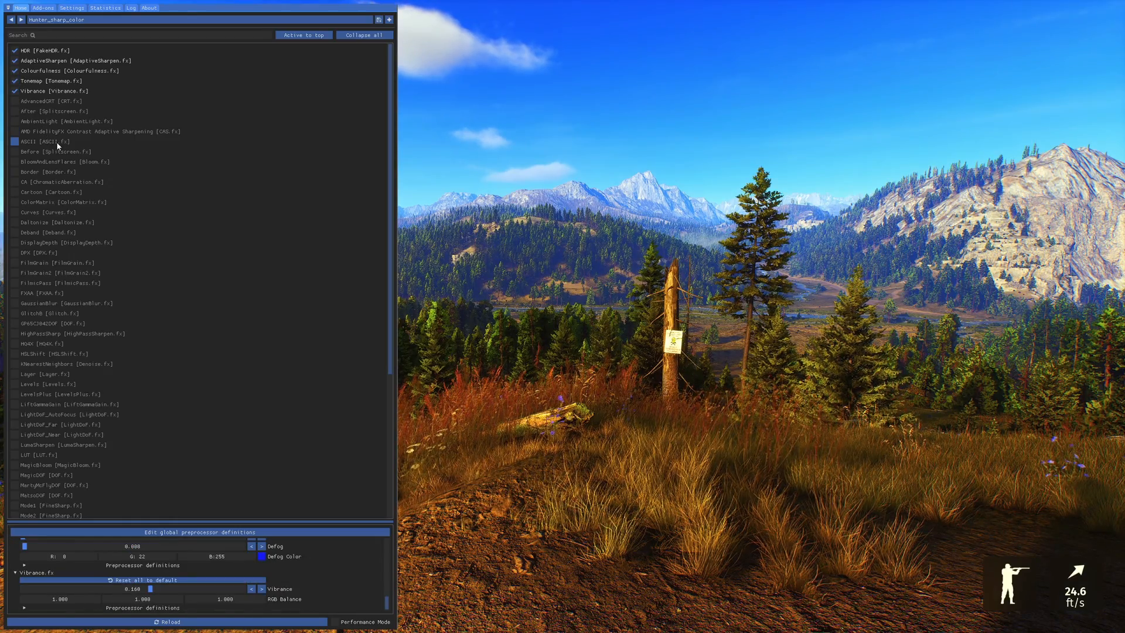
key(Home)
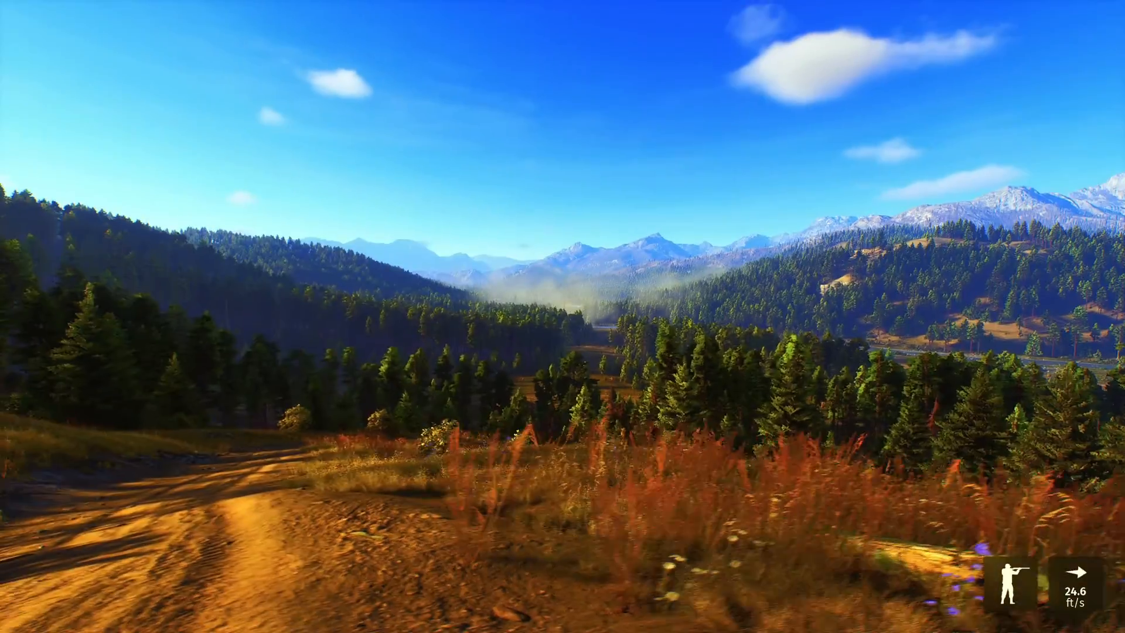
Reopen the ReShade overlay, enlarge the effect settings area and collapse the Tonemap.fx settings
key(Home)
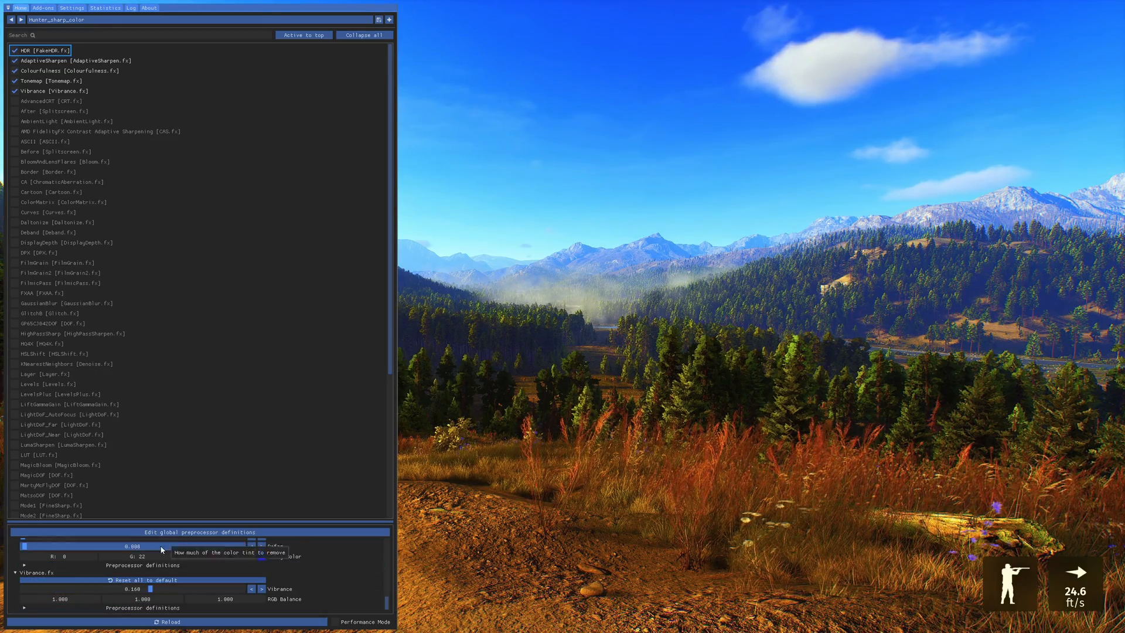
drag(185, 520, 222, 305)
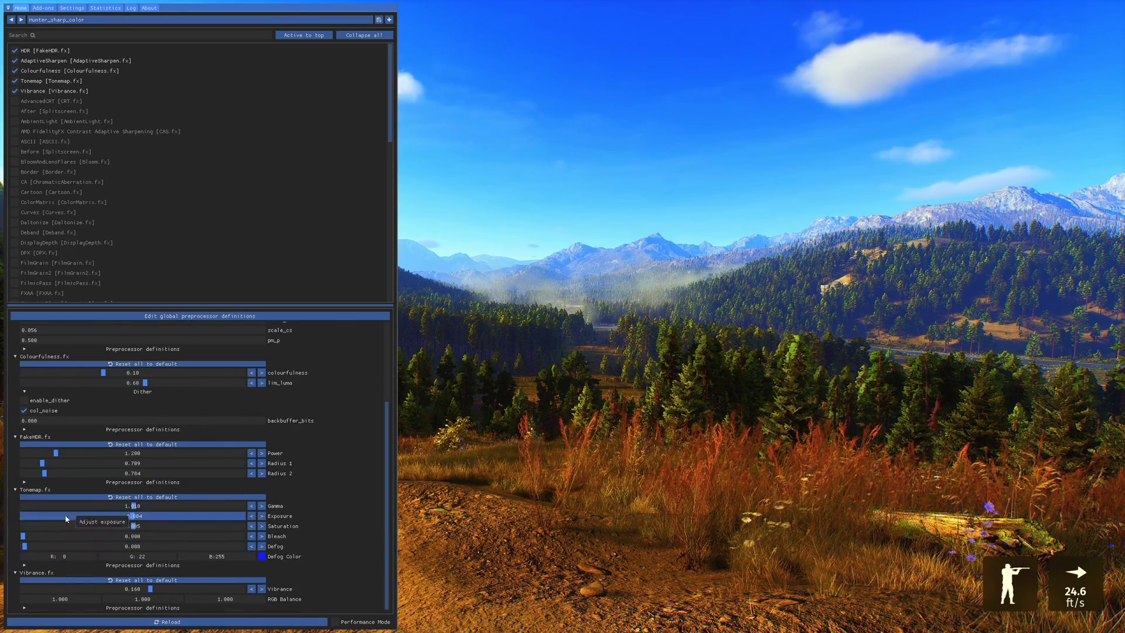
click(26, 490)
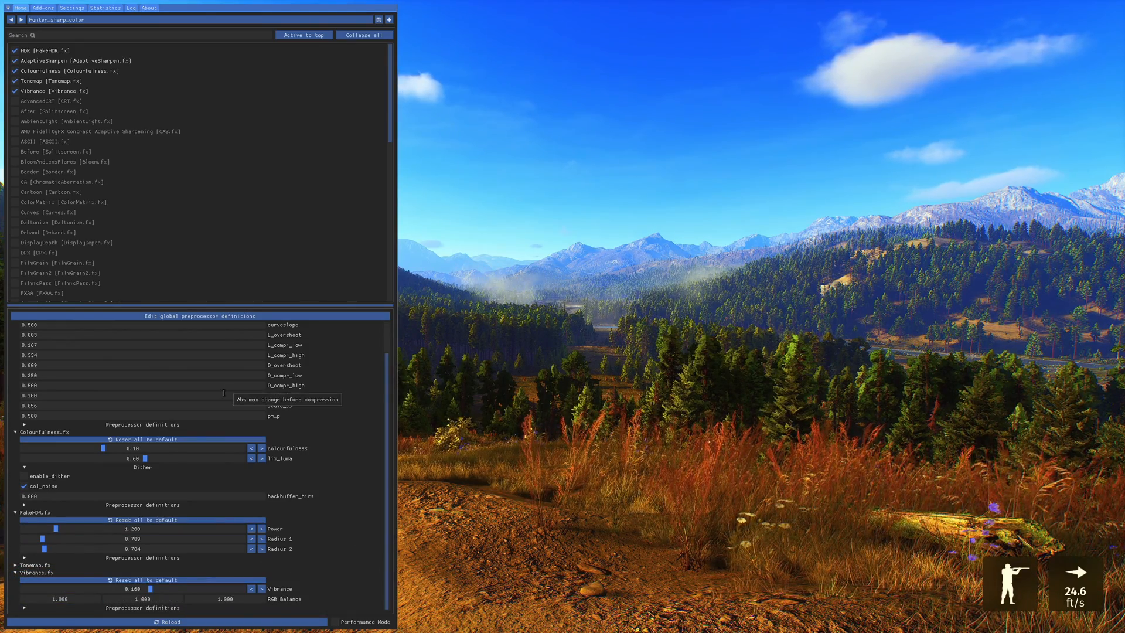
Examine the effect parameters, in particular the Sharpening strength of AdaptiveSharpen.fx
scroll(353, 409, up, 3)
scroll(352, 409, down, 3)
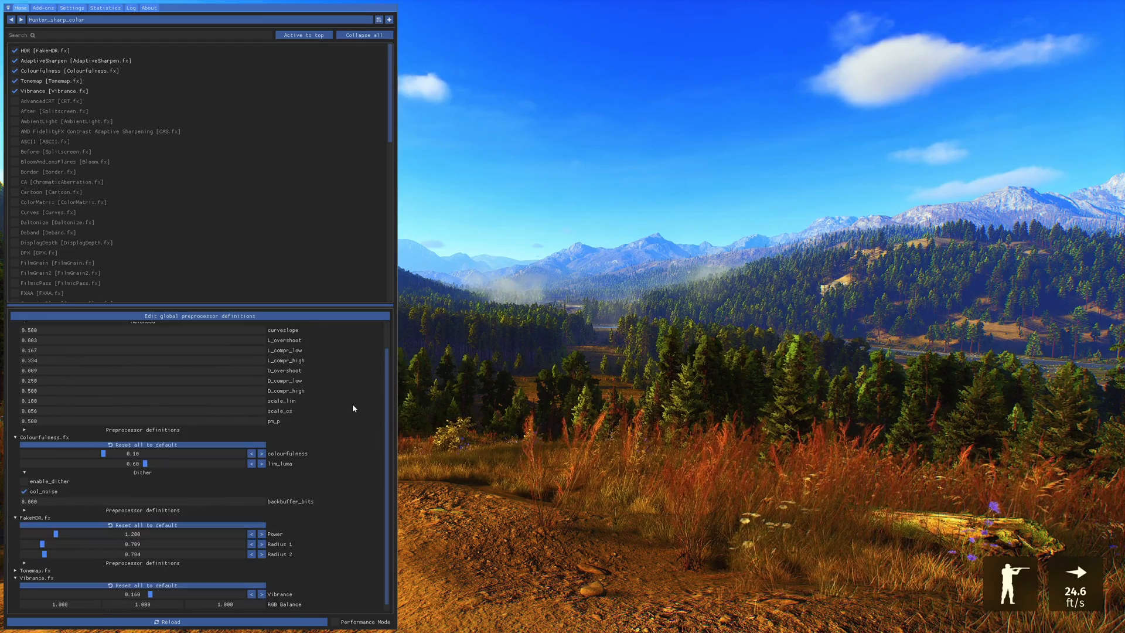
scroll(176, 363, up, 2)
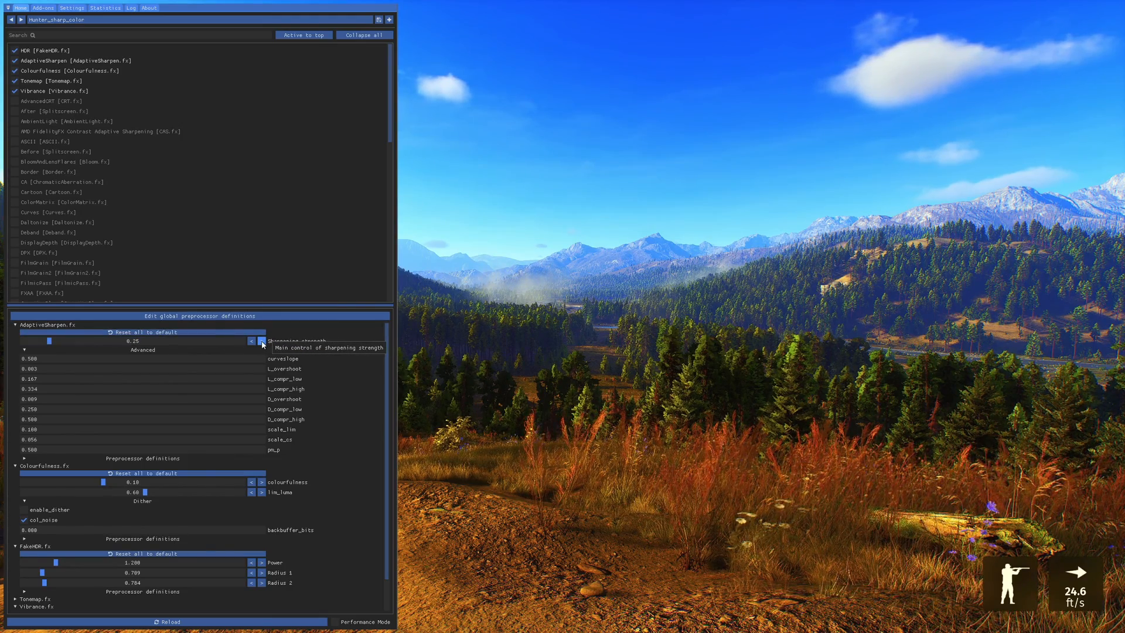
mouse_move(49, 342)
mouse_down()
mouse_move(64, 344)
mouse_move(22, 349)
mouse_move(51, 348)
mouse_up()
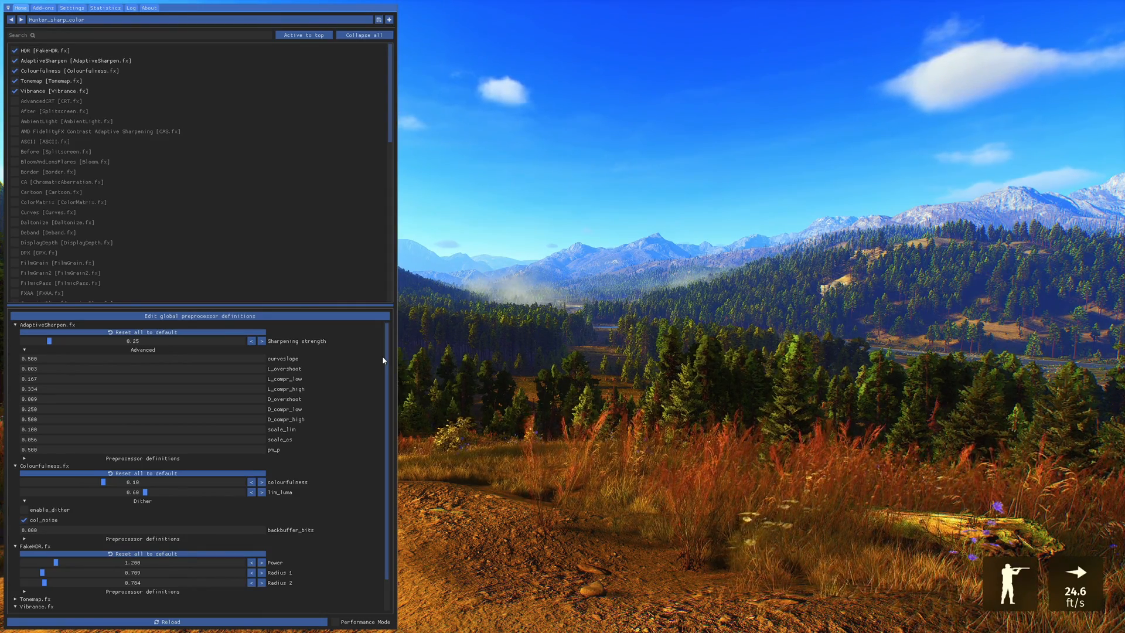
Close the overlay and walk around the grassy slope and dirt track, examining the scenery with all five effects enabled
key(Home)
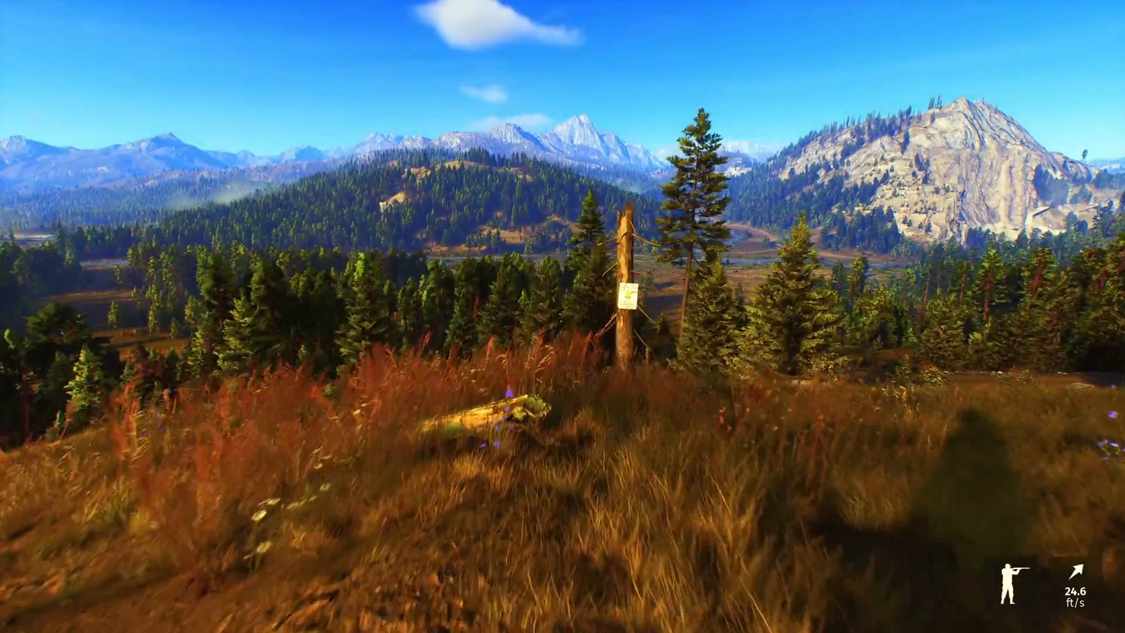
key(w)
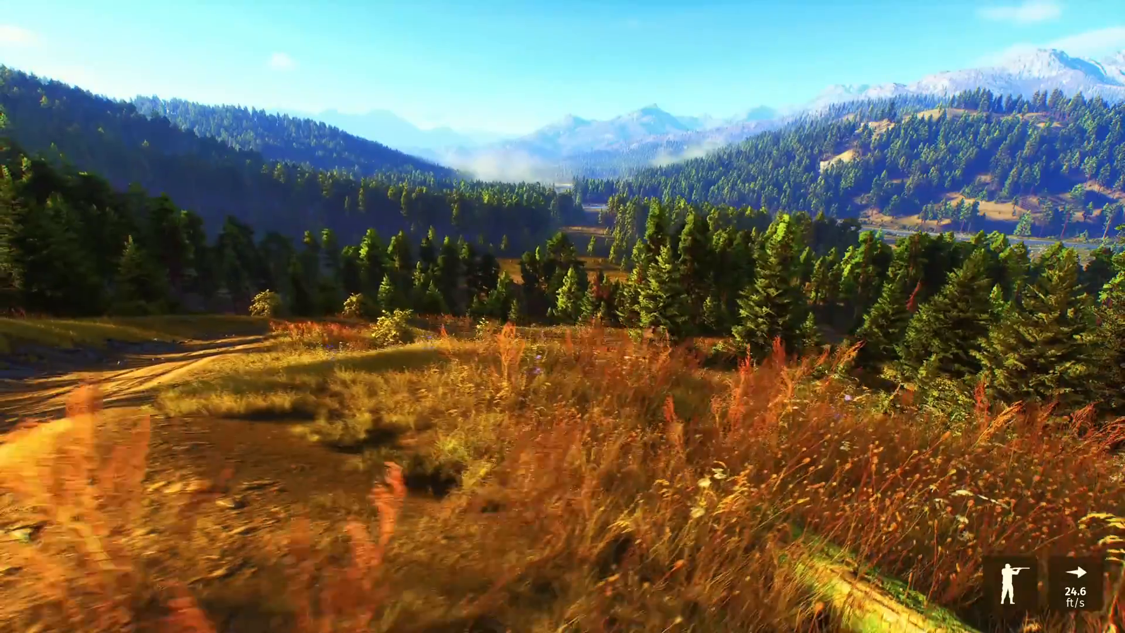
key(a)
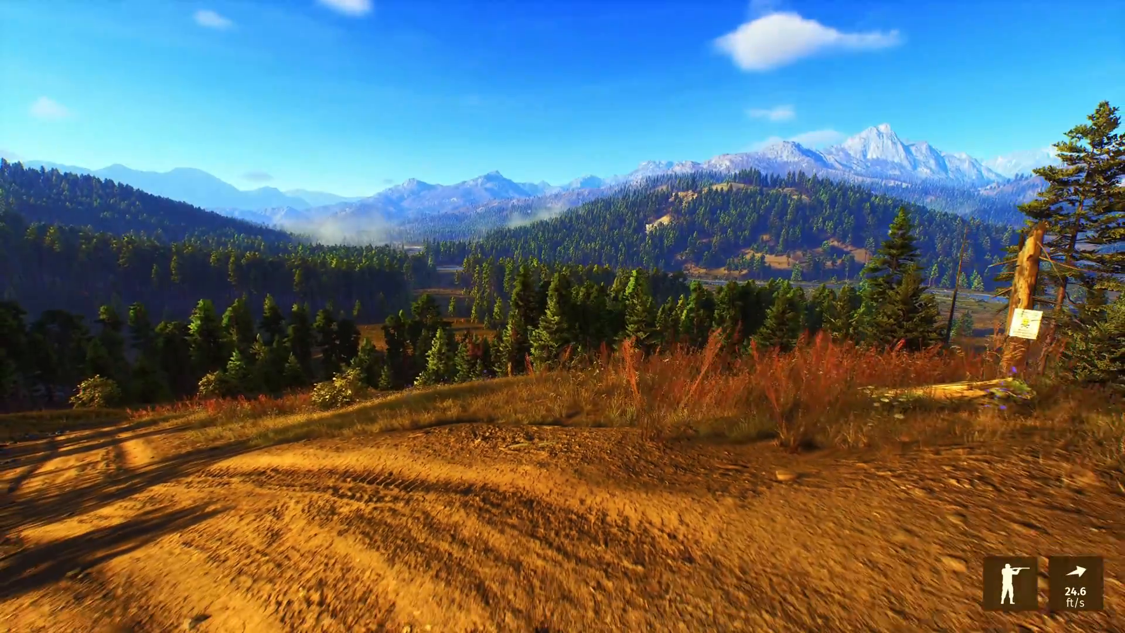
Reopen the overlay, collapse the AdaptiveSharpen, Vibrance, FakeHDR and Colourfulness settings, and enlarge the effect list area
key(Home)
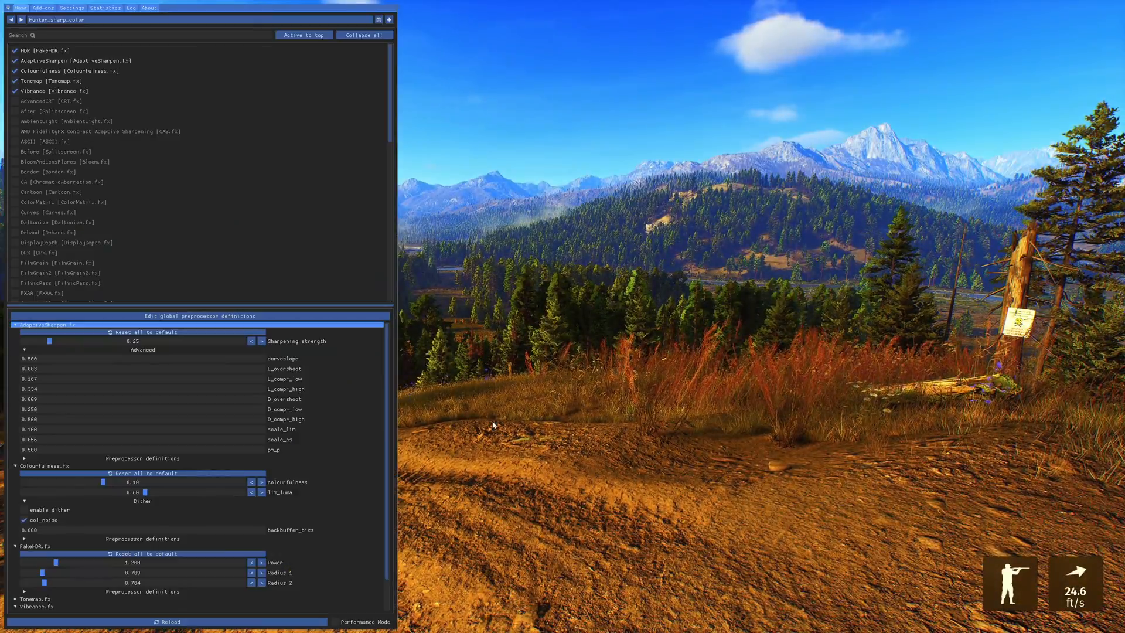
click(15, 326)
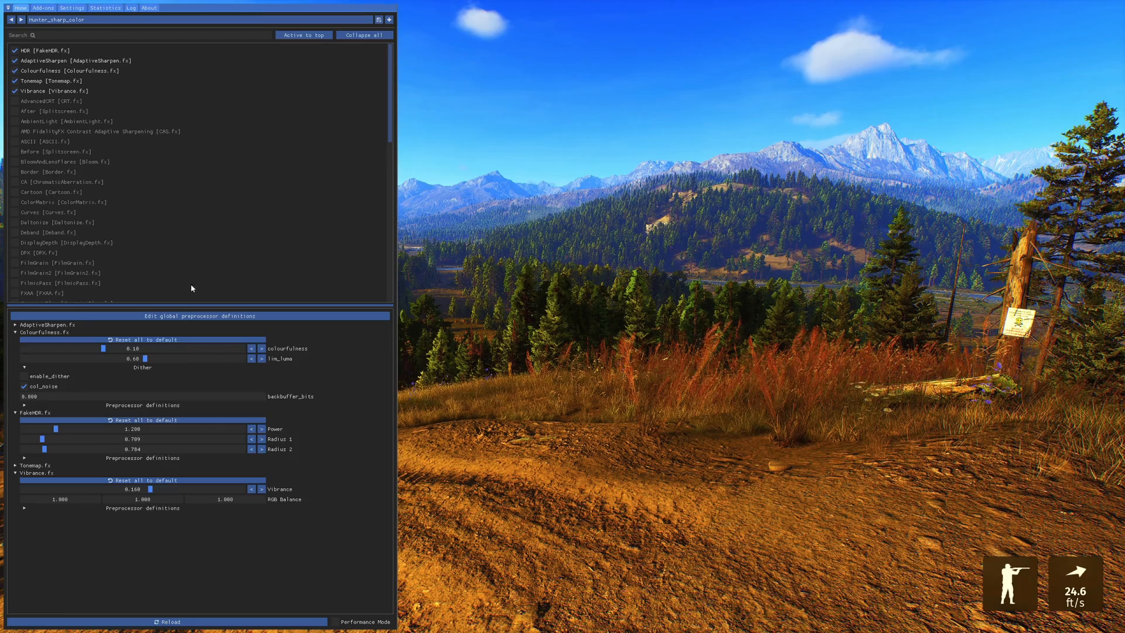
click(15, 473)
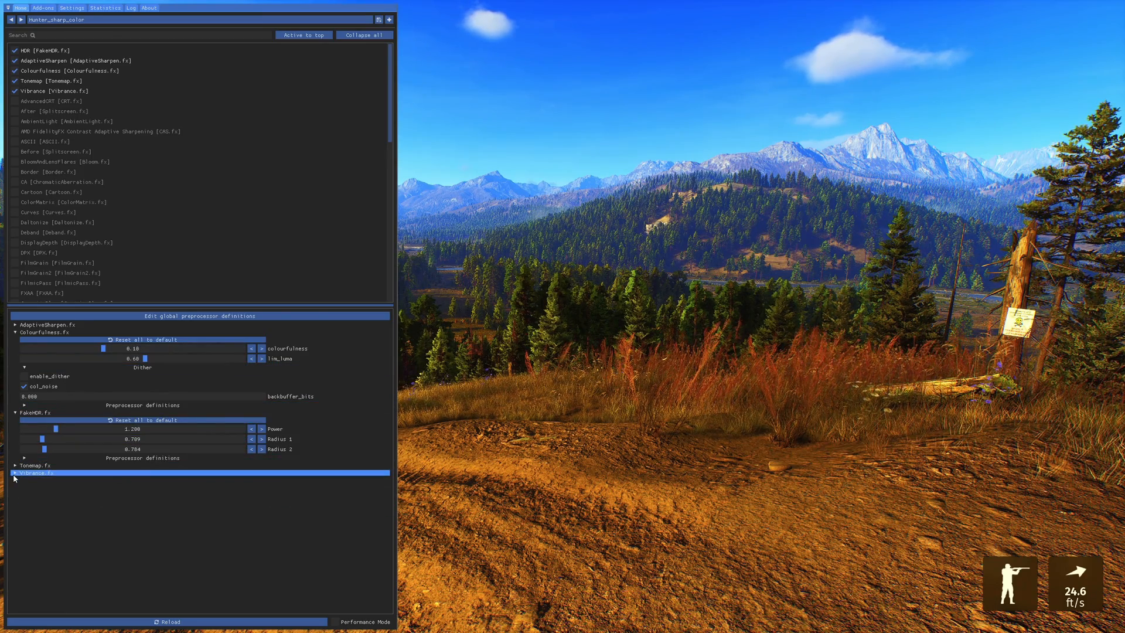
click(15, 412)
click(15, 332)
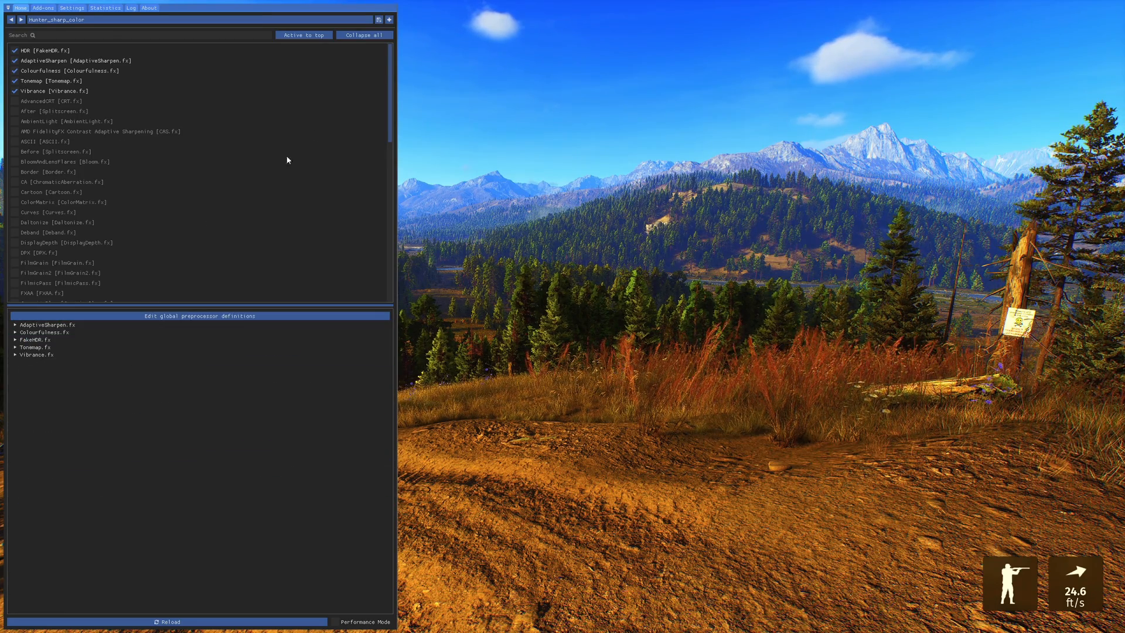
drag(281, 303, 276, 534)
Find the Nightvision effect near the end of the effect list and preview it in the game, leaving it off
drag(390, 97, 395, 265)
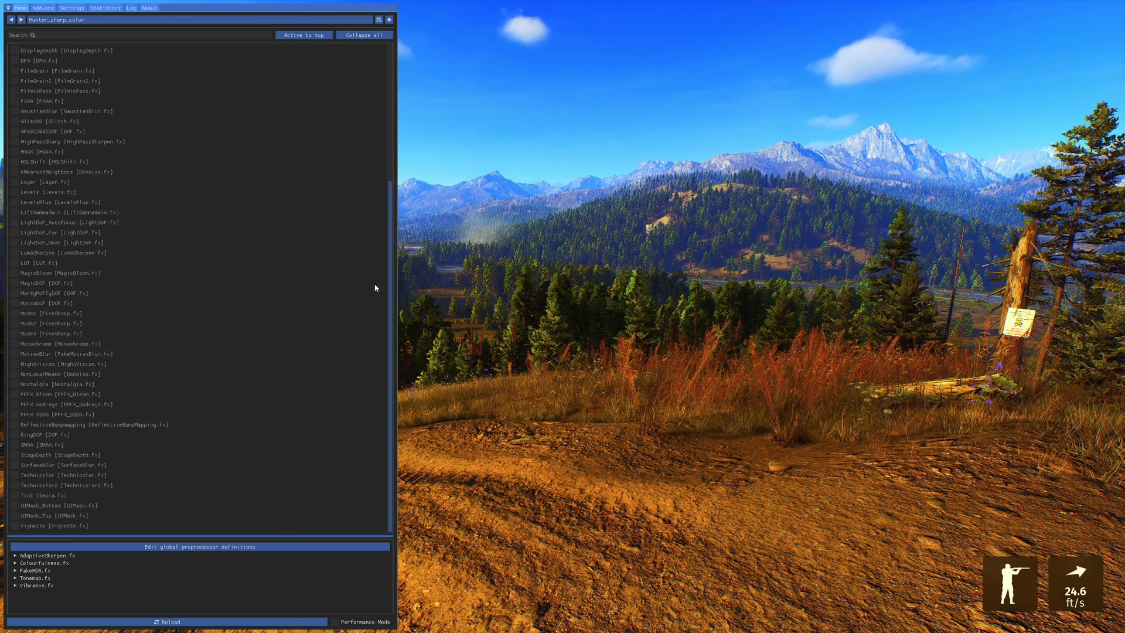
click(15, 364)
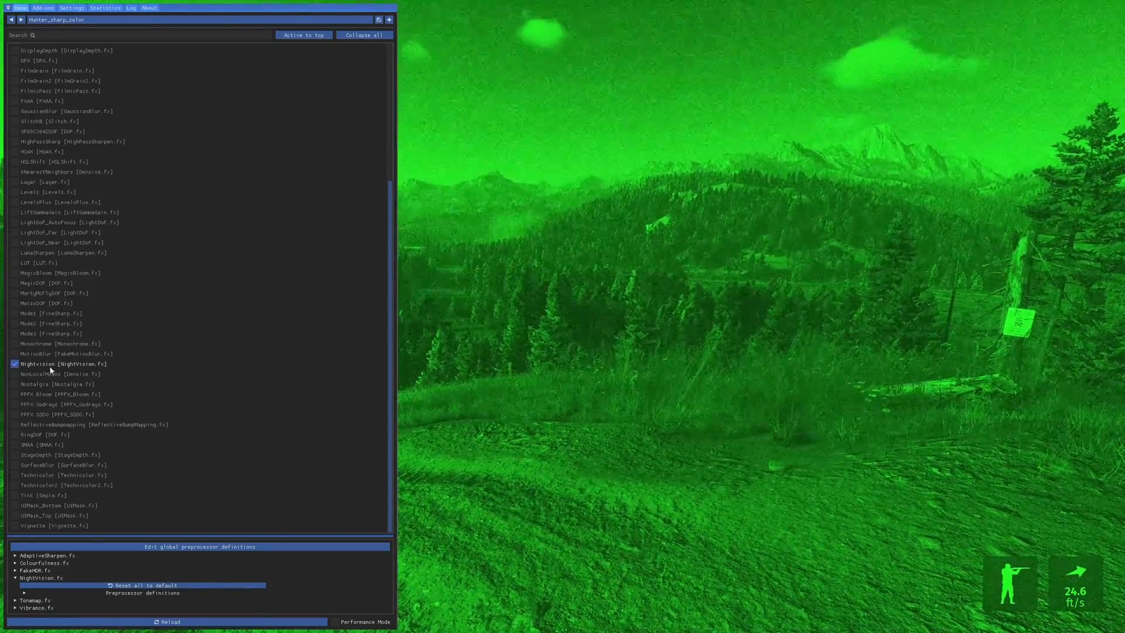
click(15, 363)
scroll(133, 316, up, 5)
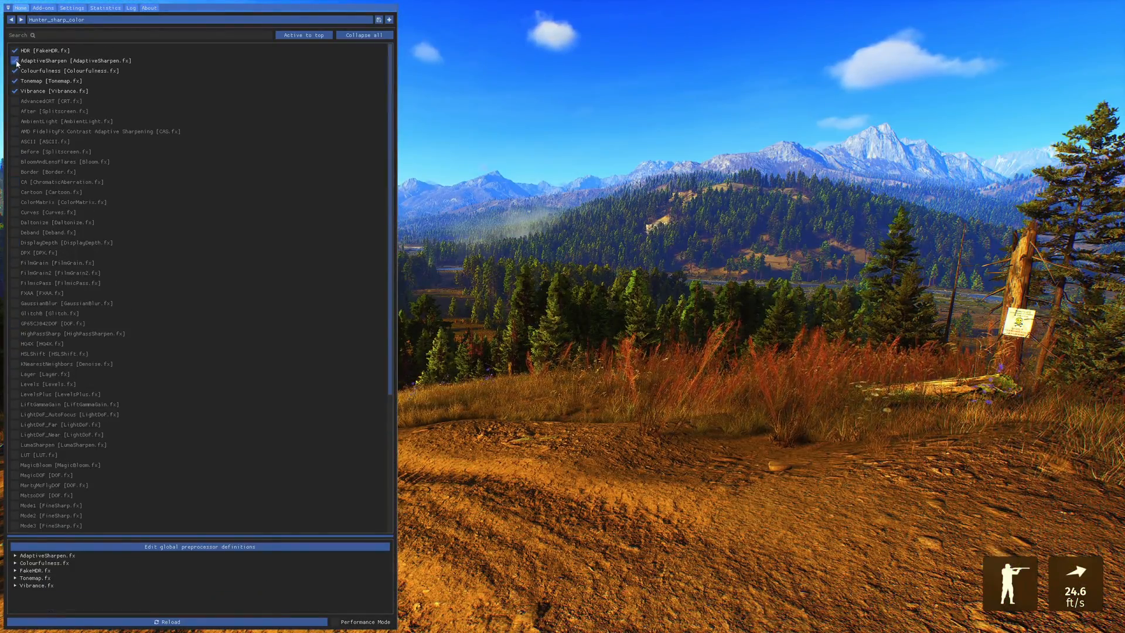
Preview the Nightvision effect once more, turn it off and close the ReShade overlay
scroll(205, 296, down, 4)
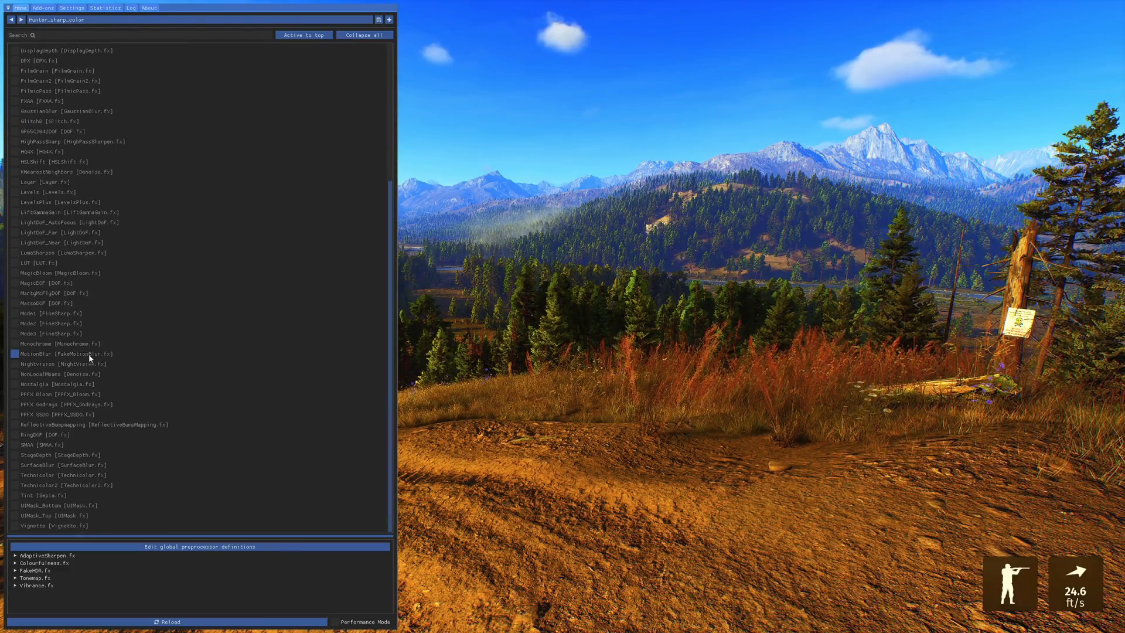
click(15, 364)
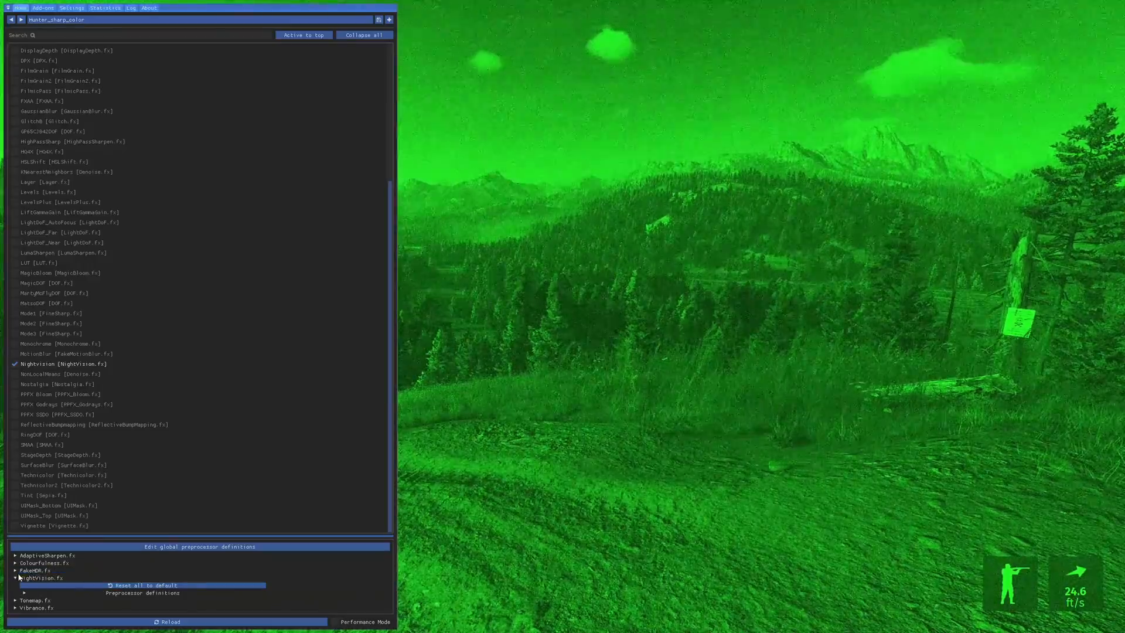
click(14, 365)
scroll(382, 246, up, 5)
key(Home)
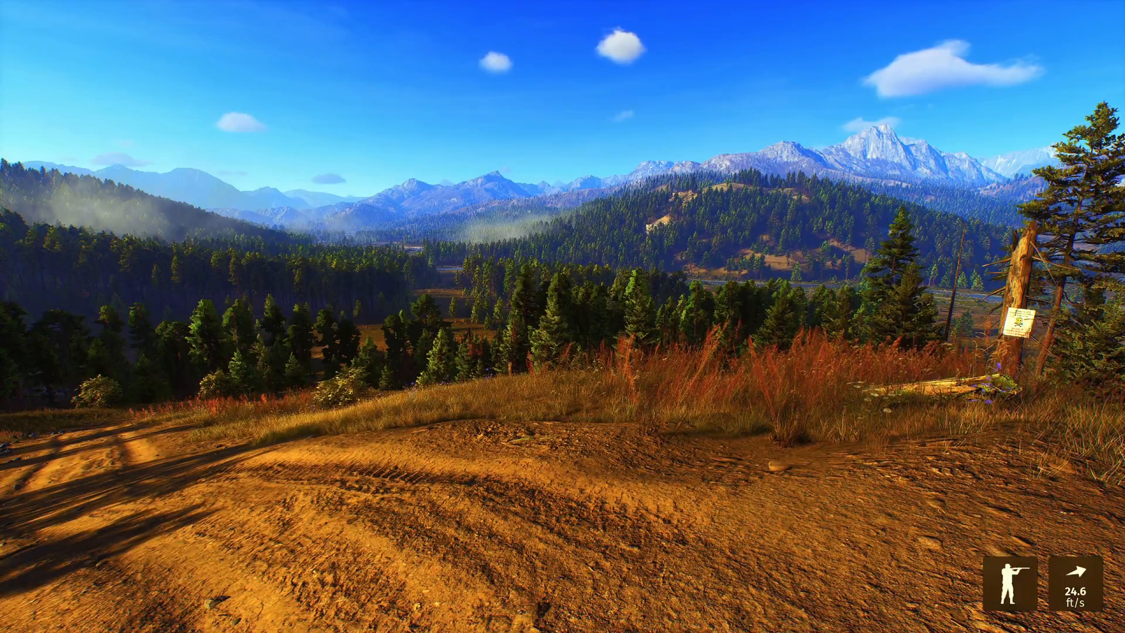